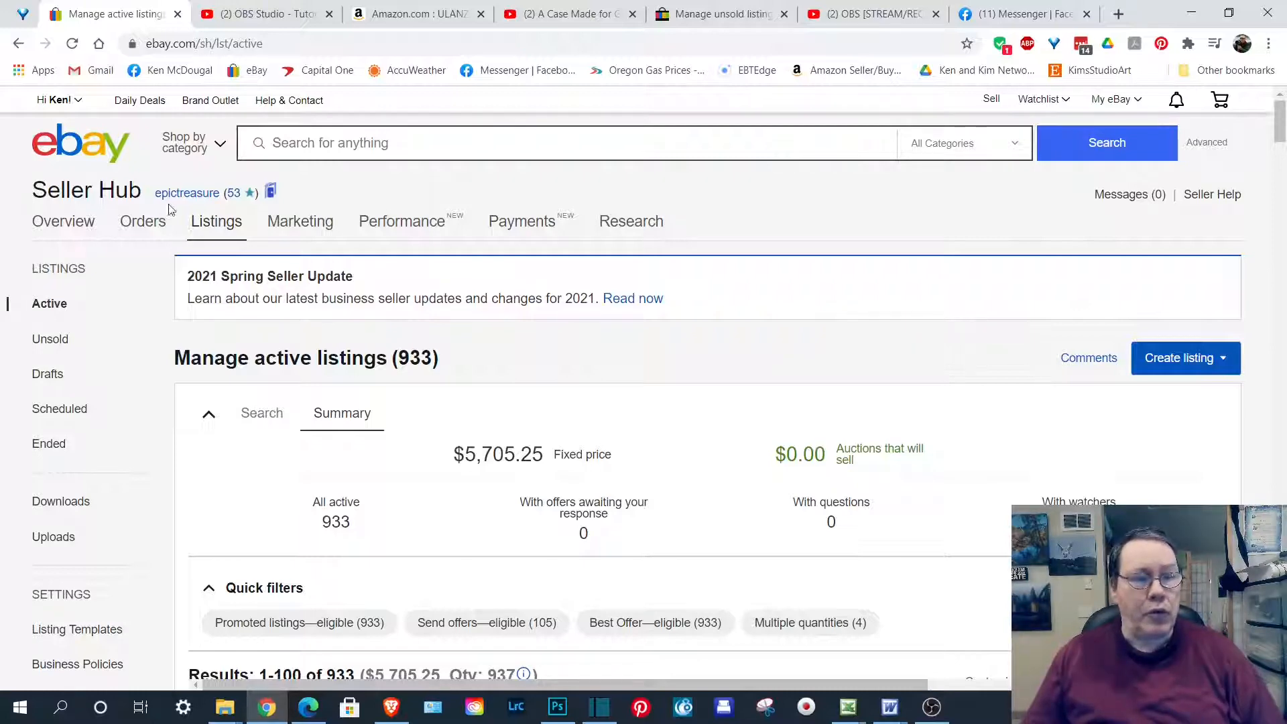
- Open the unsold listings and start a similar listing from the American Airlines Boeing B 767 223 postcard
mouse_move(222, 228)
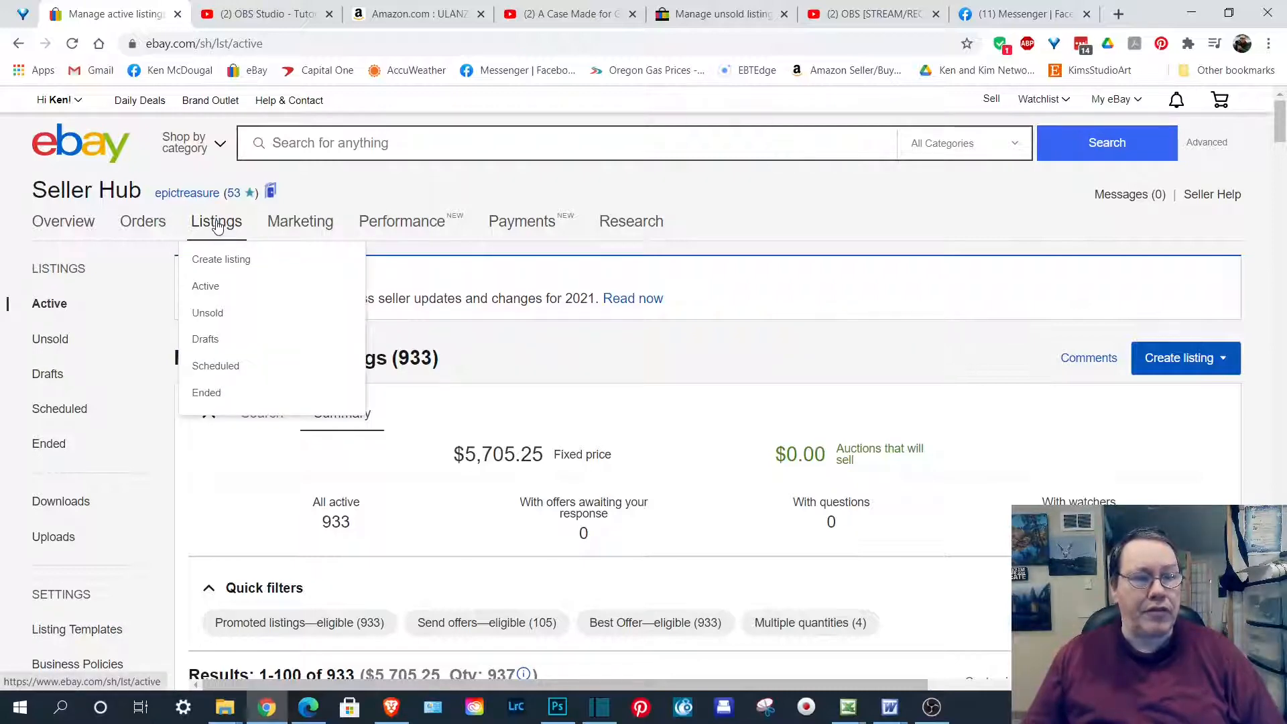
click(212, 315)
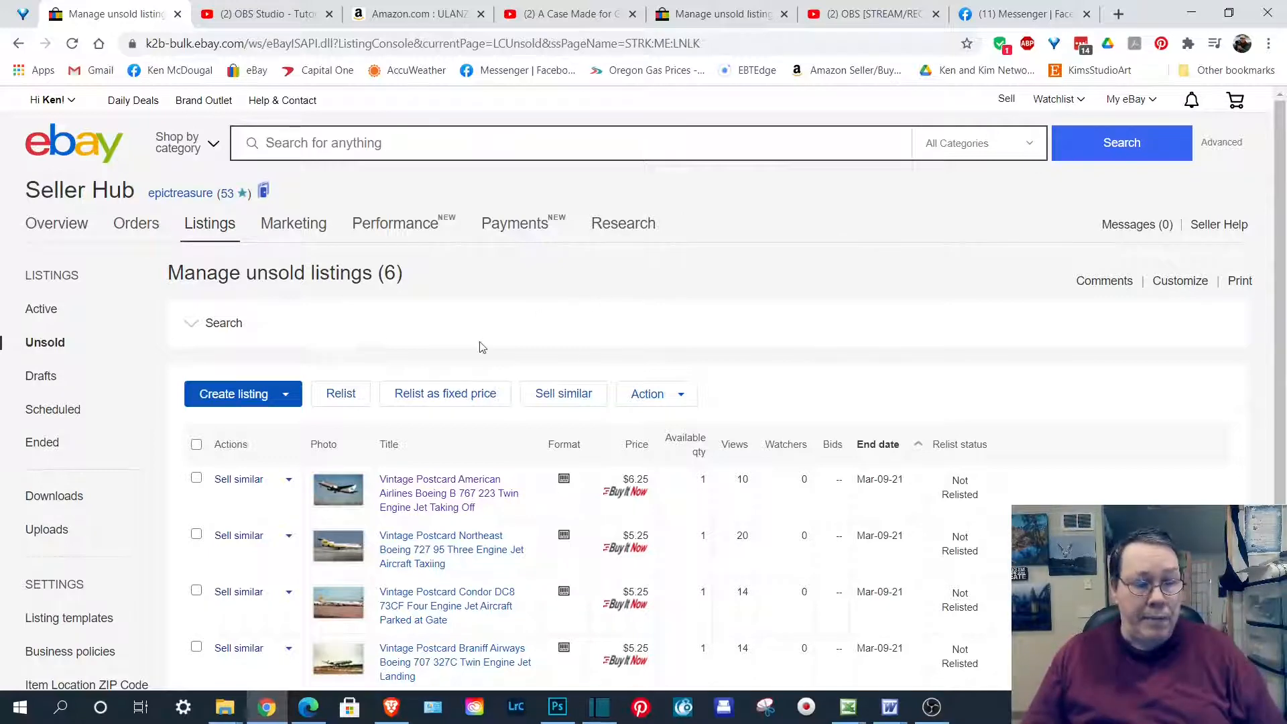
scroll(482, 347, down, 3)
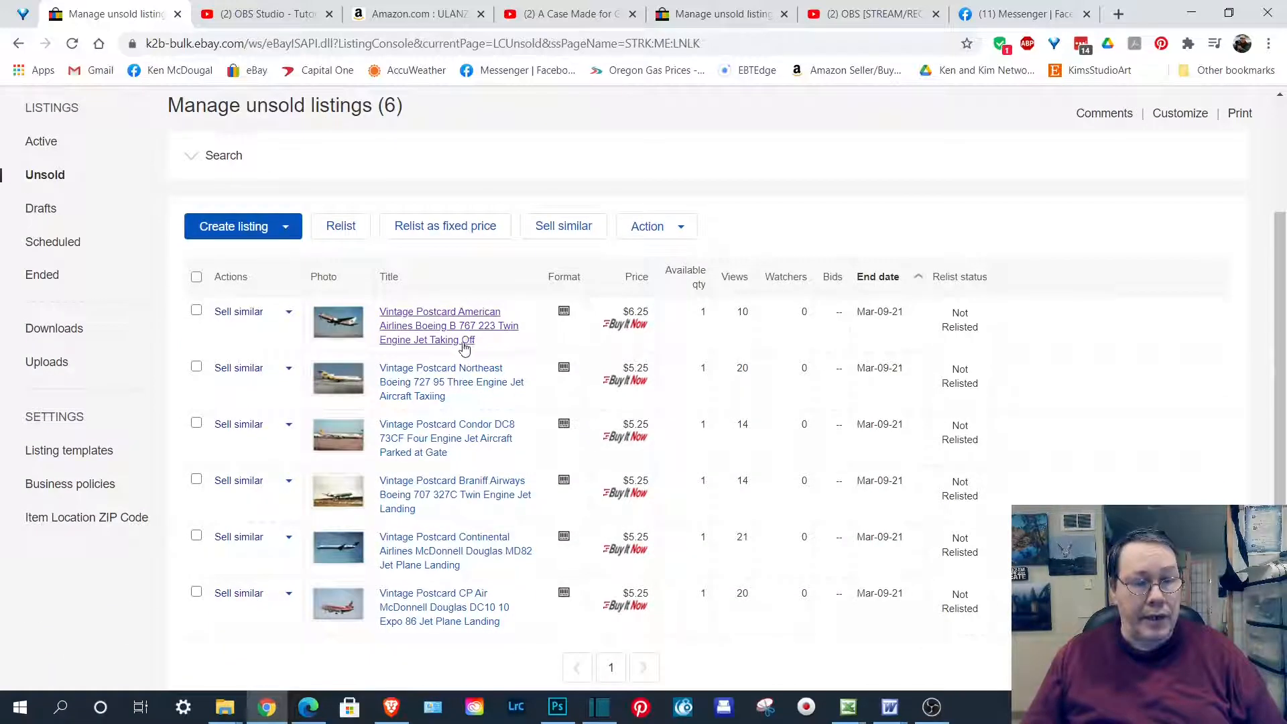
click(240, 313)
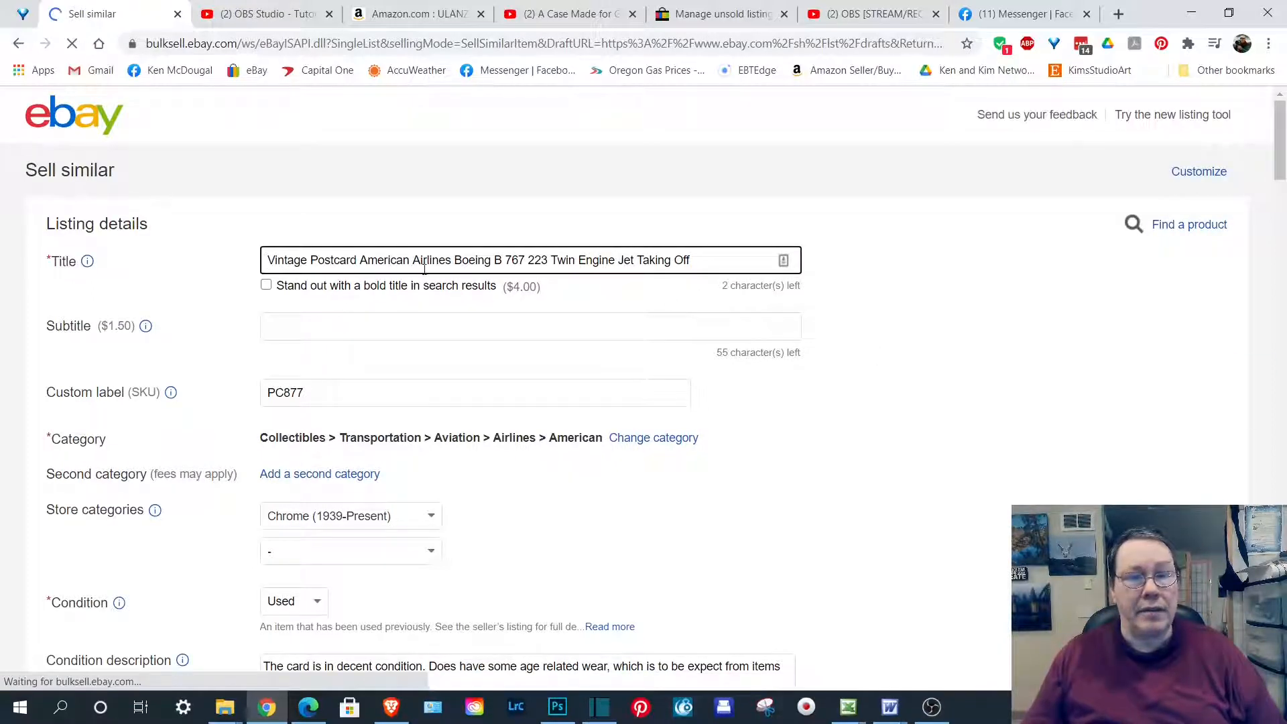
- Check the custom label, view the card's images in the PC877 folder in File Explorer, and return to the PC folder
scroll(947, 333, down, 2)
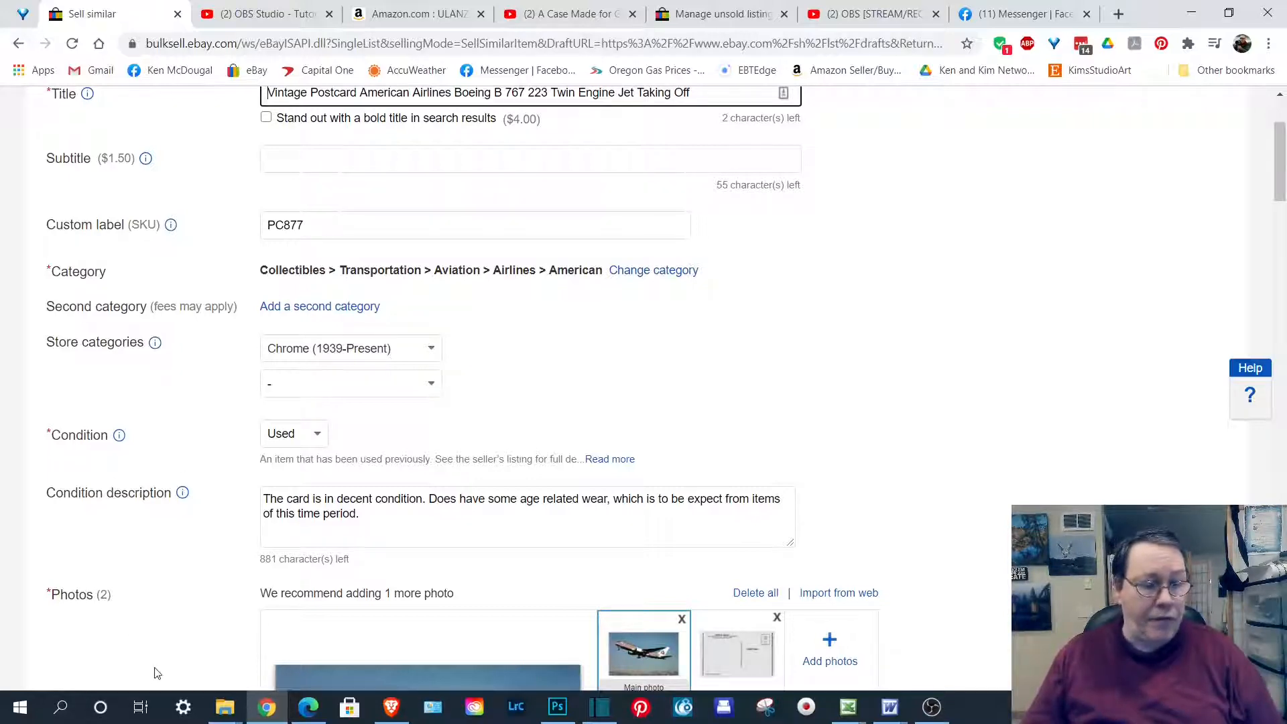
click(225, 712)
click(268, 643)
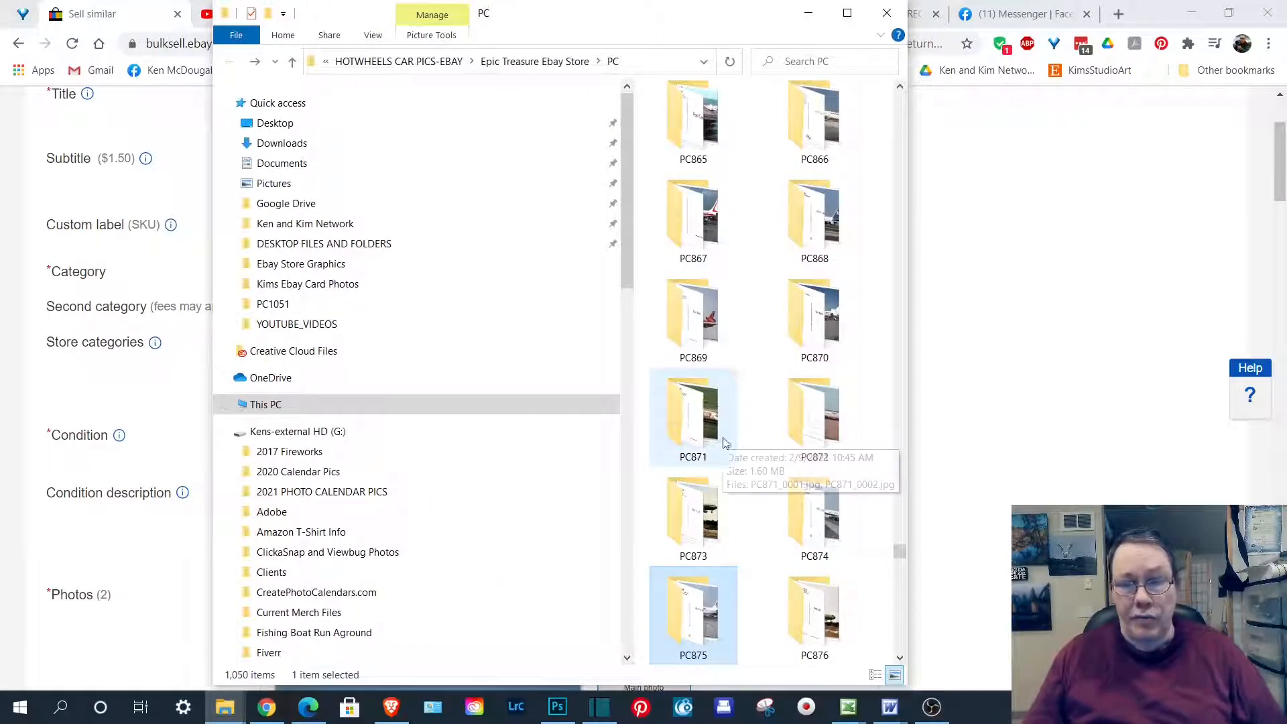
scroll(735, 379, down, 10)
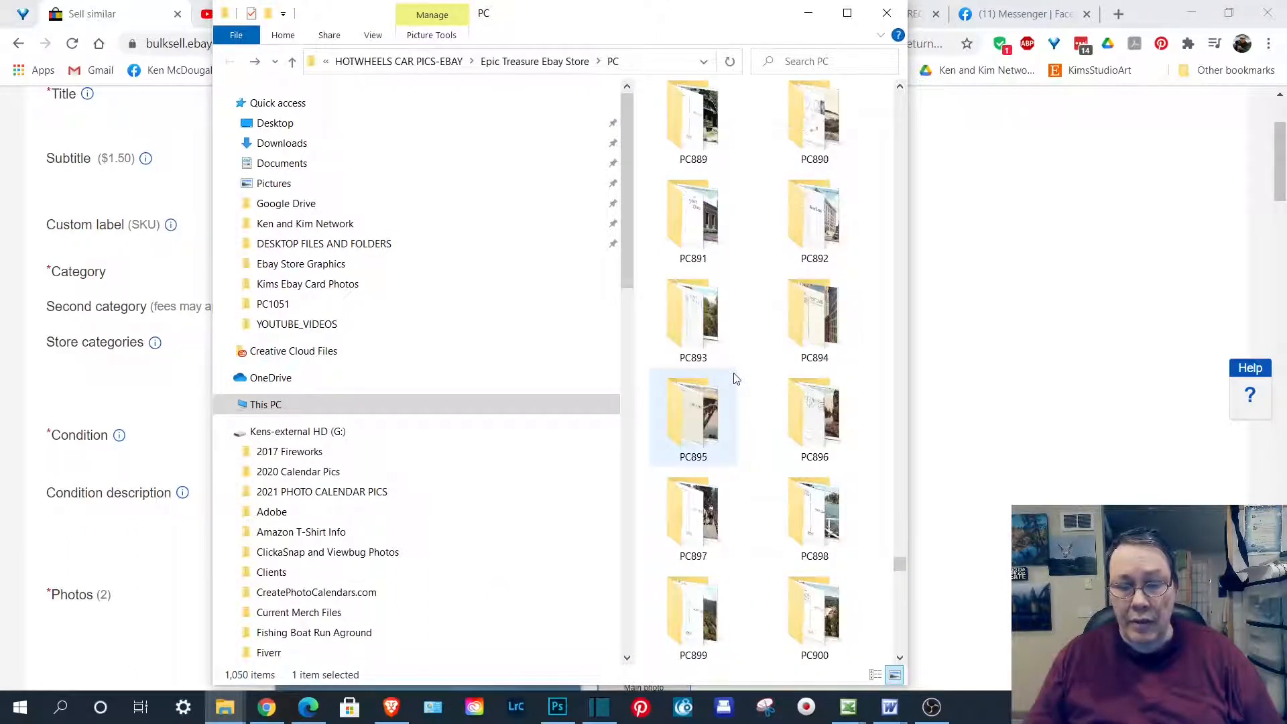
scroll(765, 343, up, 2)
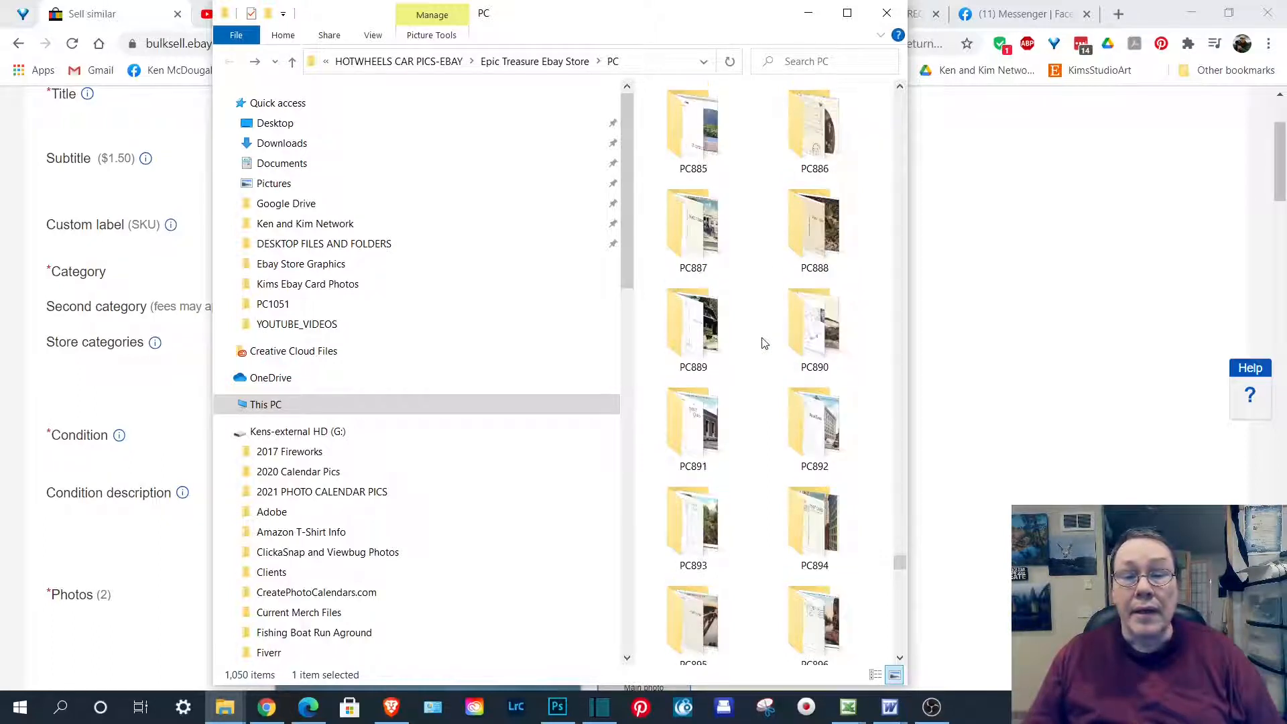
scroll(765, 343, up, 6)
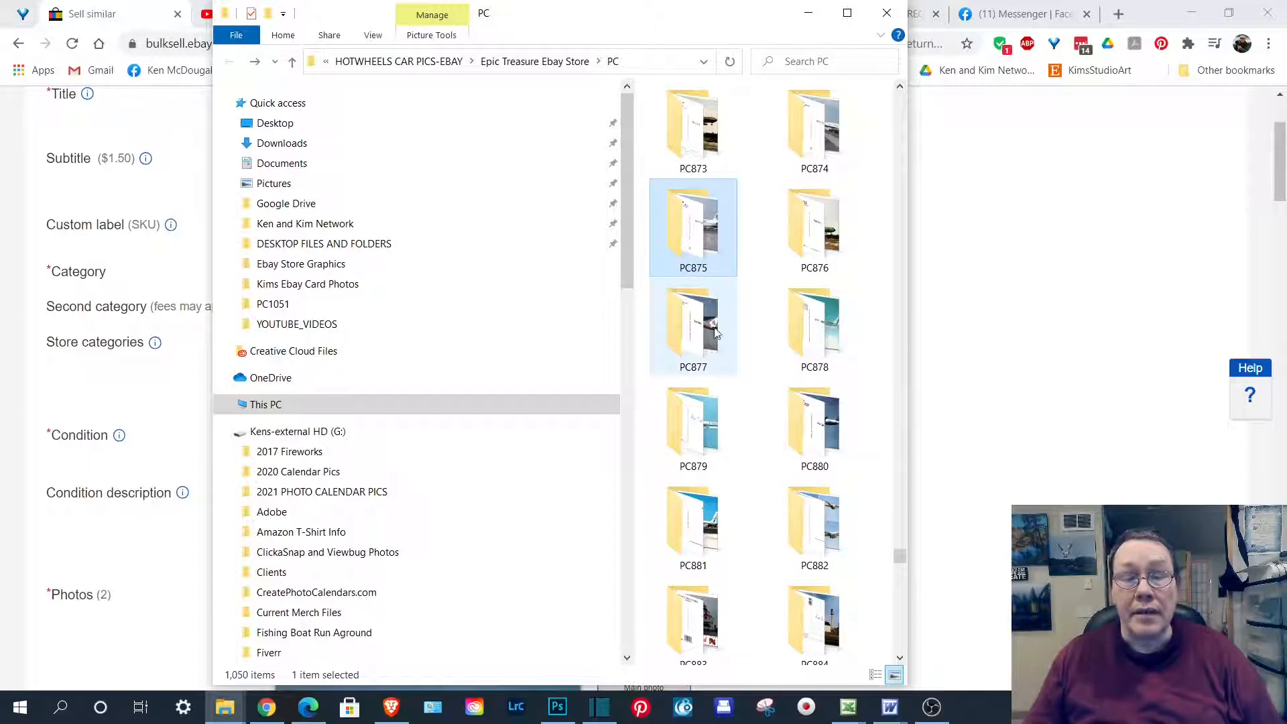
double_click(696, 347)
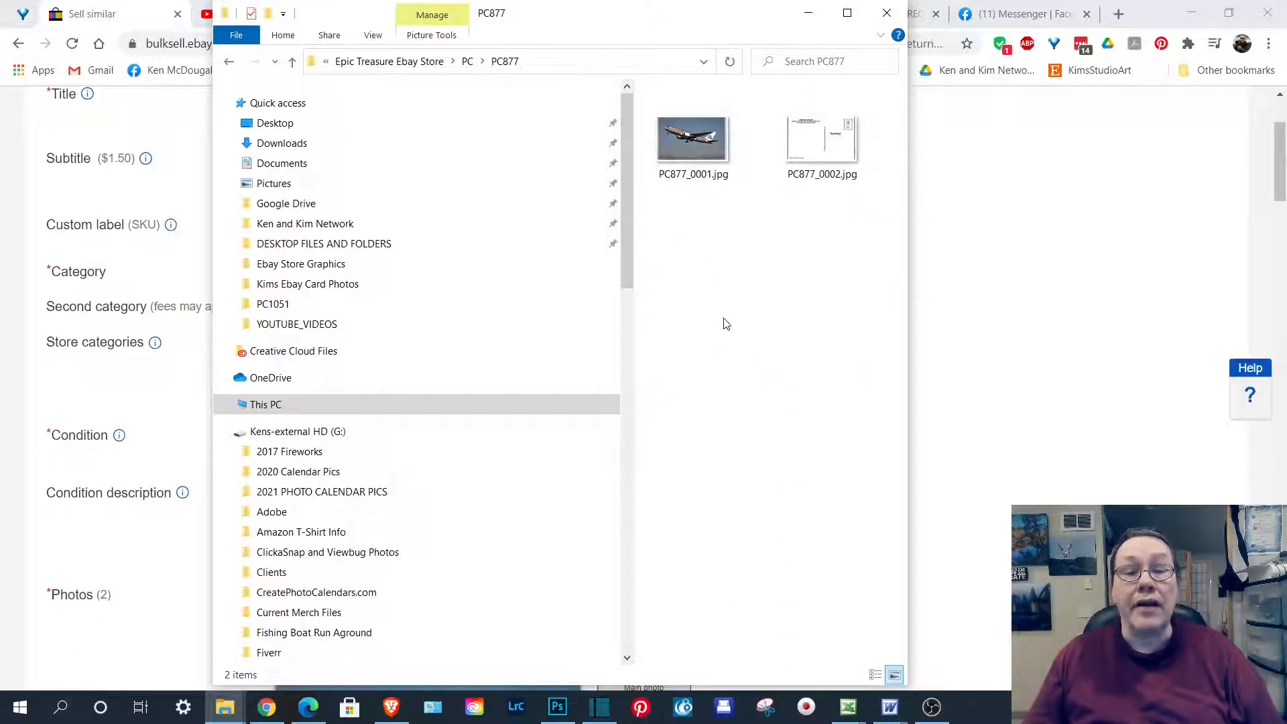
click(227, 63)
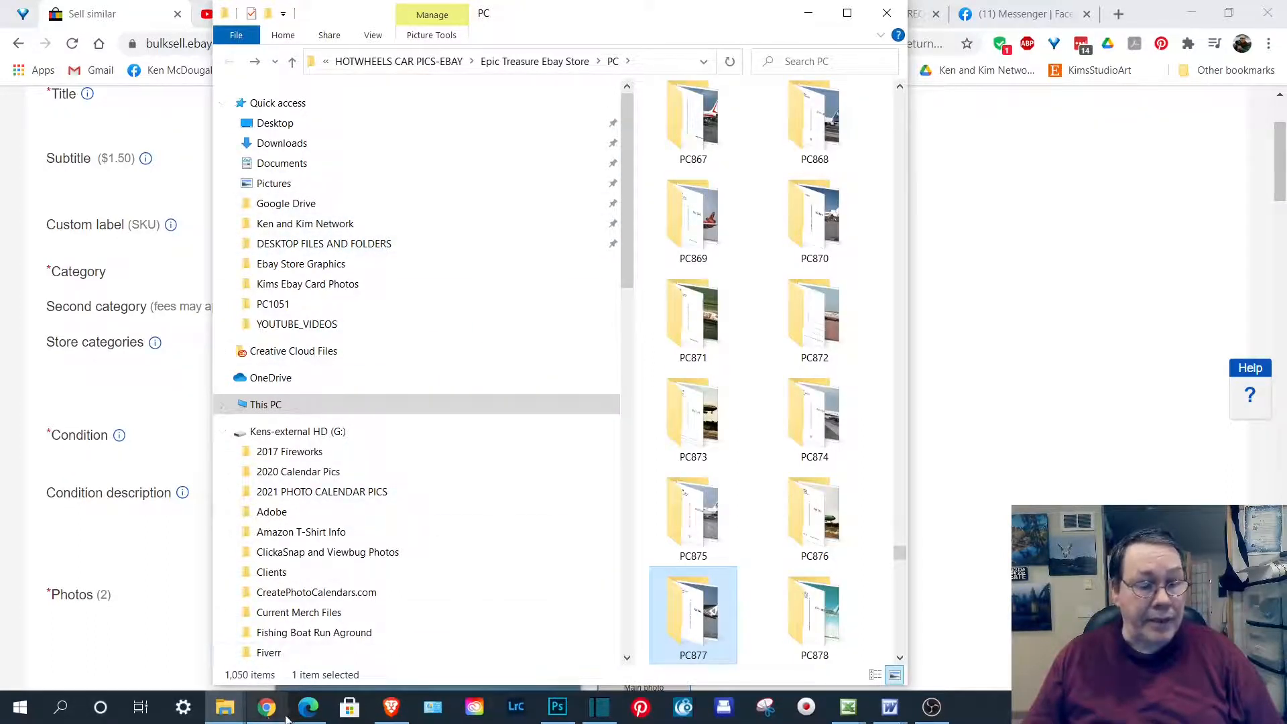
- Switch back to the browser and add free_ship_01-1.jpg from the Ebay Store Graphics folder to the listing's photos
click(267, 710)
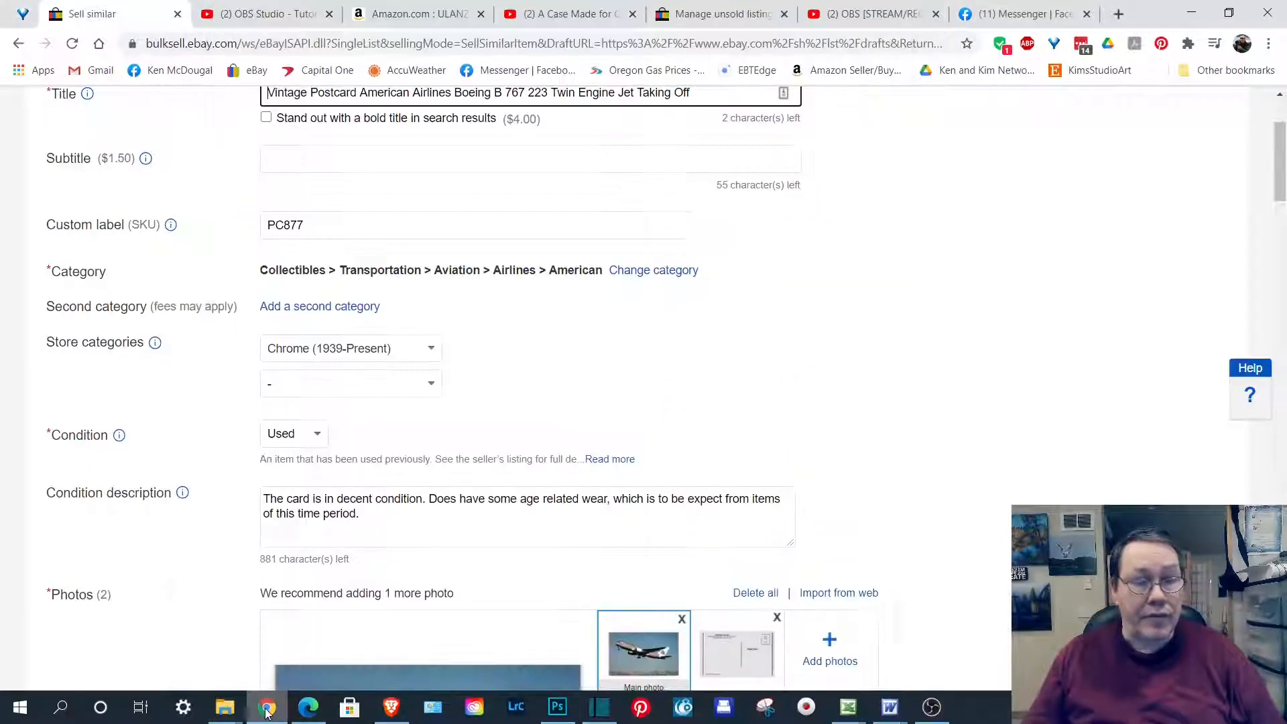
scroll(195, 549, down, 5)
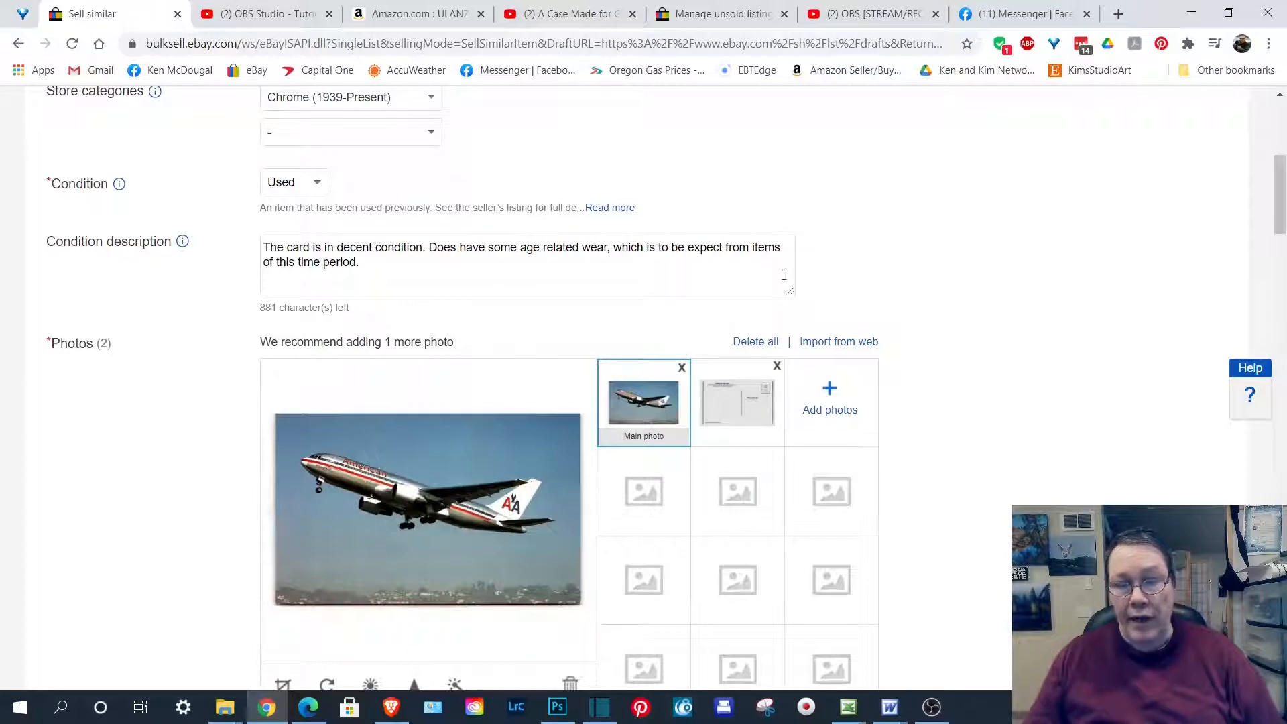
click(835, 409)
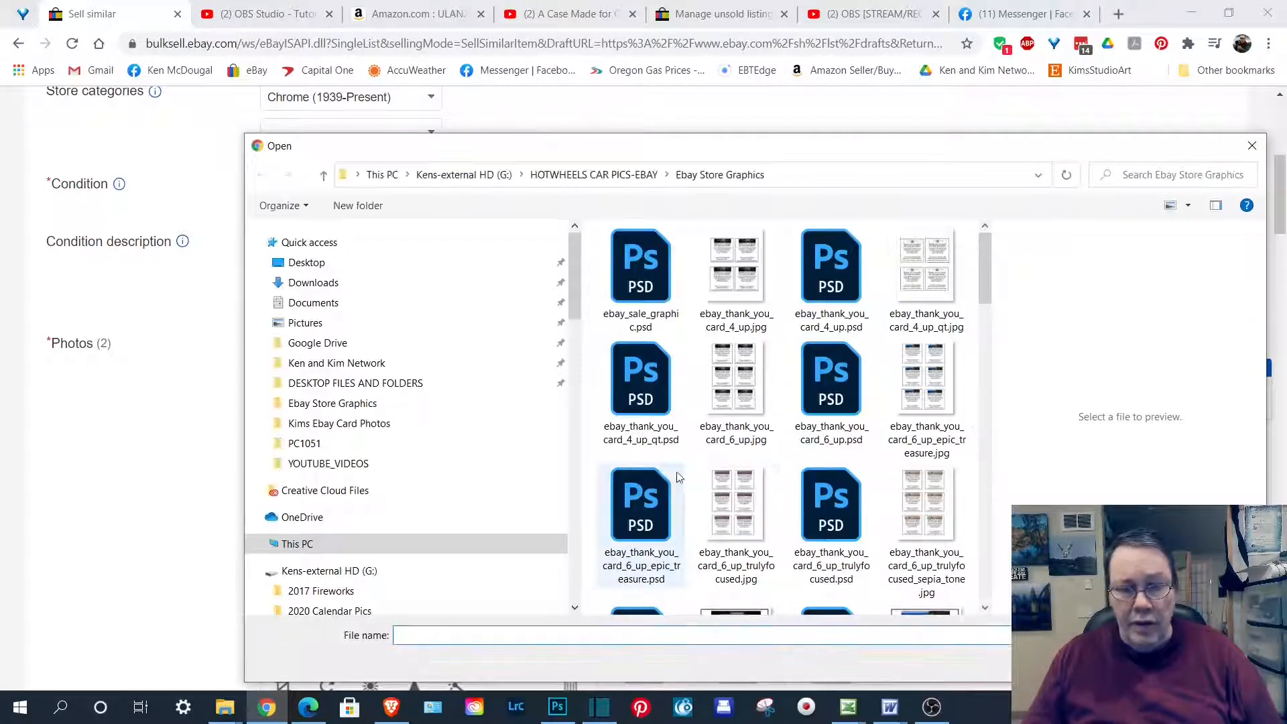
scroll(663, 480, down, 5)
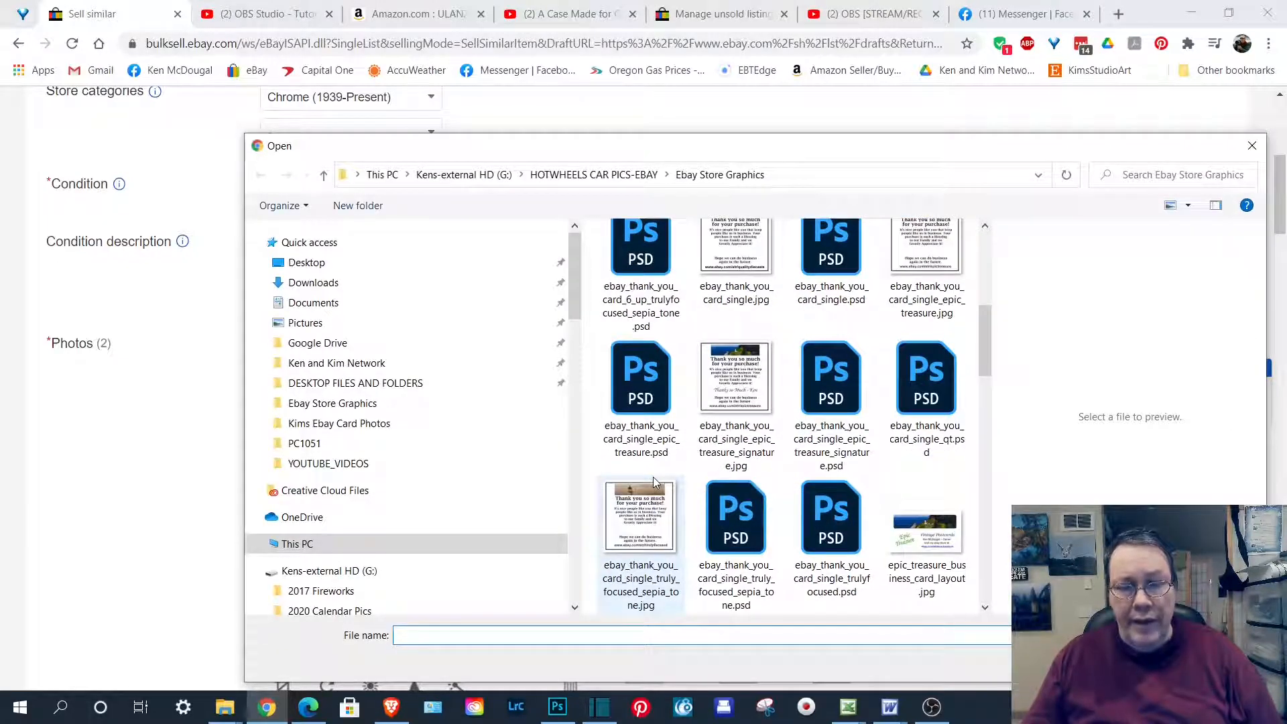
scroll(651, 481, down, 3)
scroll(643, 463, down, 3)
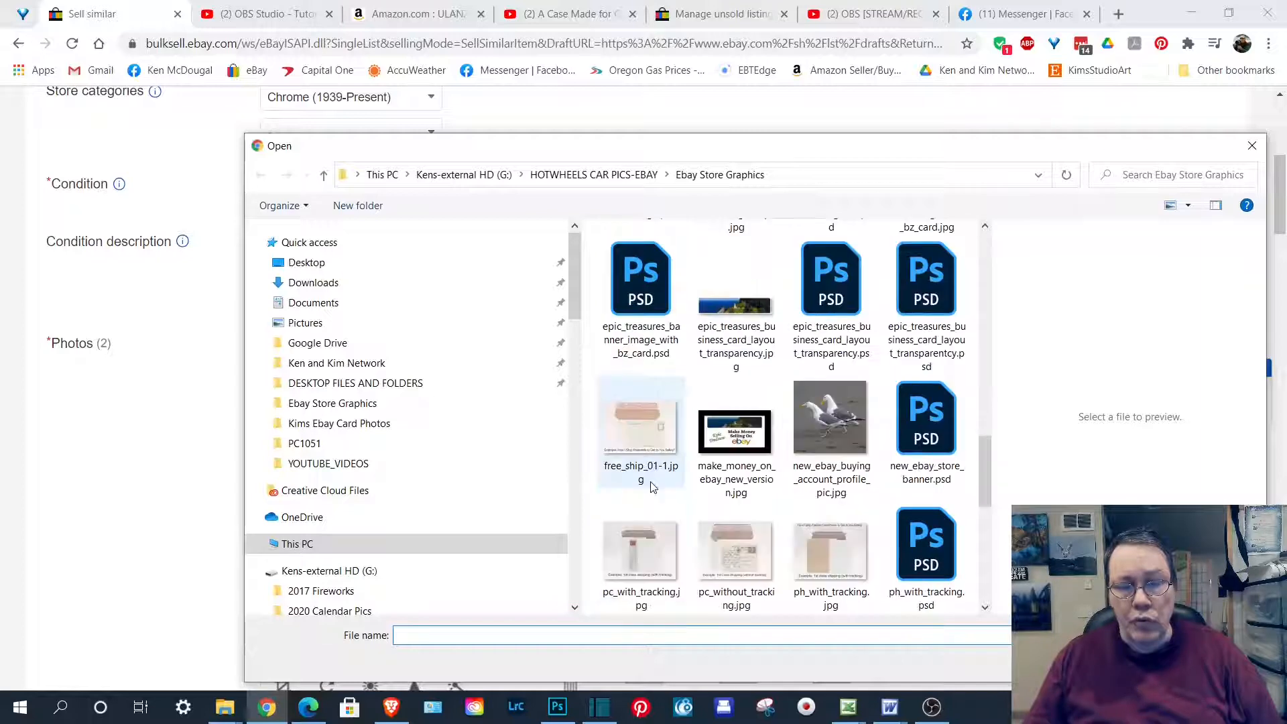
click(641, 436)
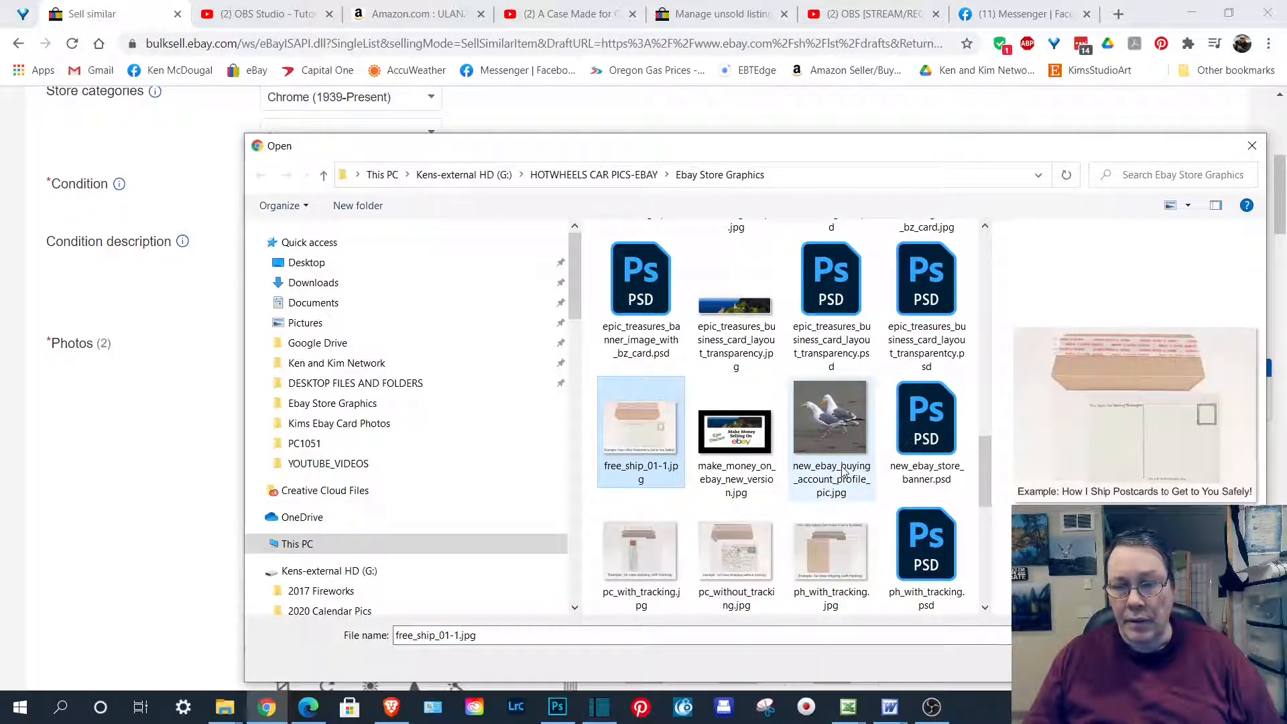
double_click(634, 437)
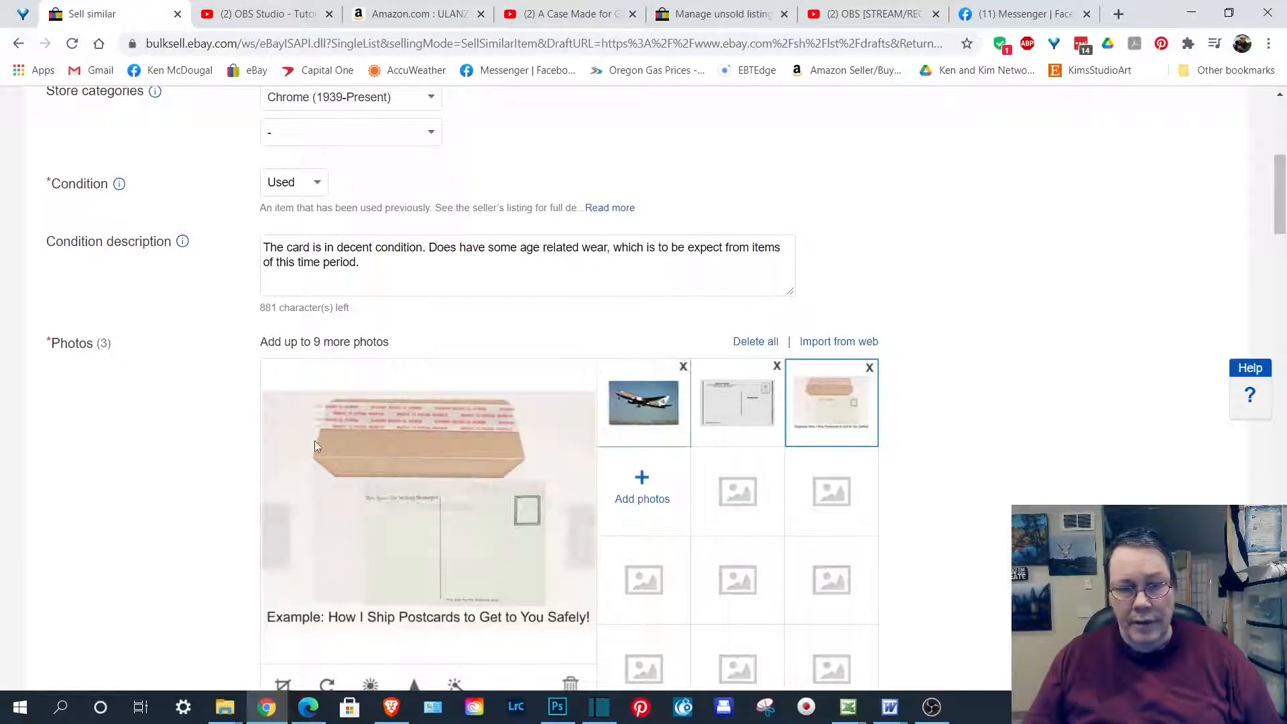
- Review the item specifics, description, price and shipping, list the postcard for sale, and finish without creating another listing
scroll(191, 449, down, 7)
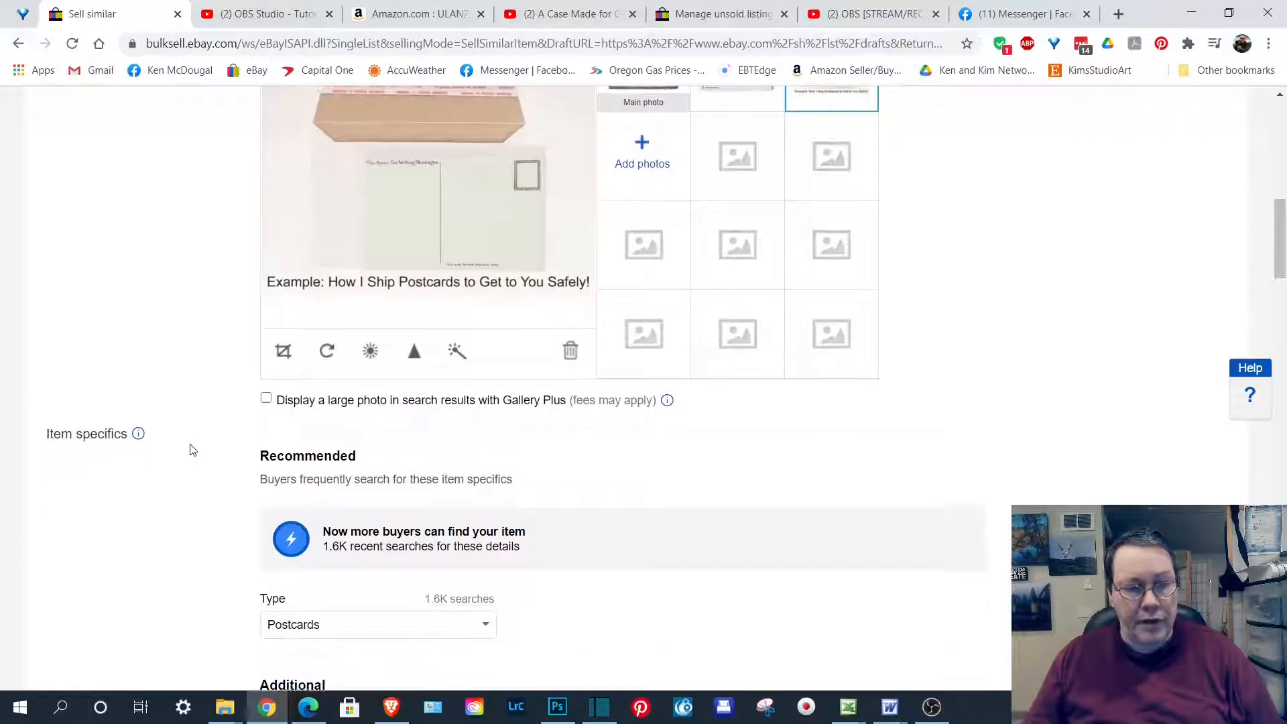
scroll(191, 449, down, 6)
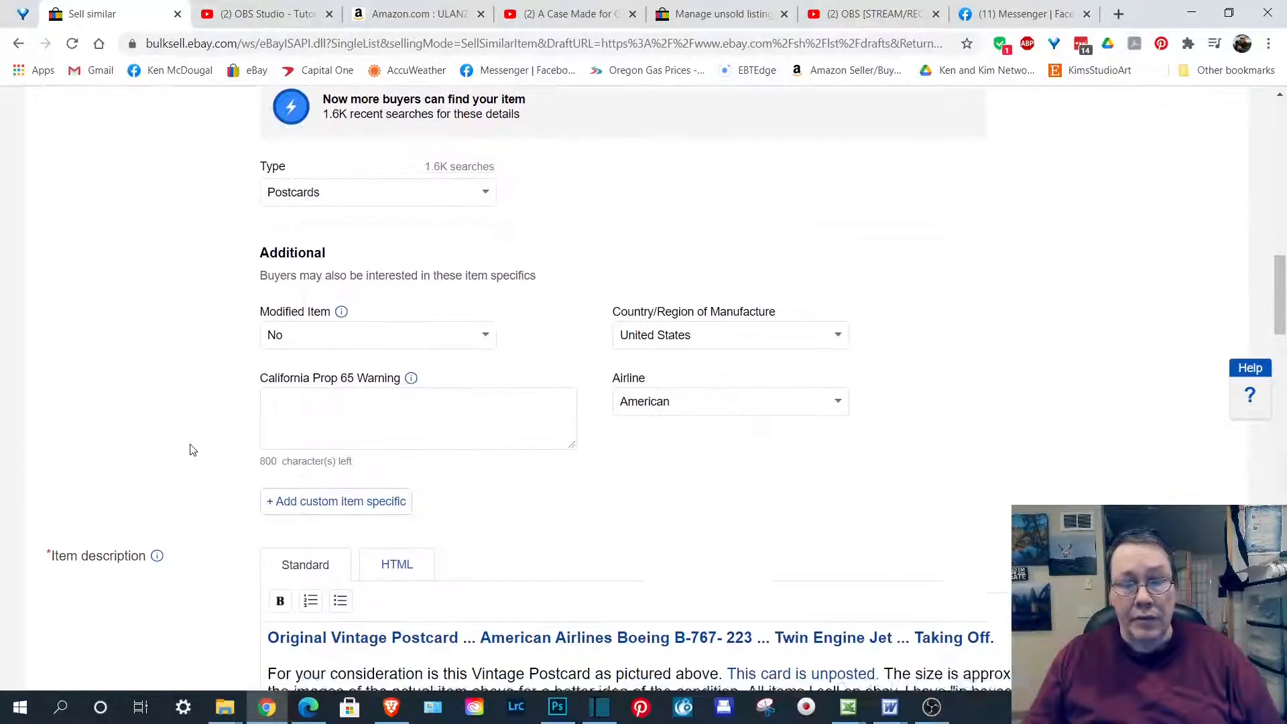
scroll(192, 449, down, 2)
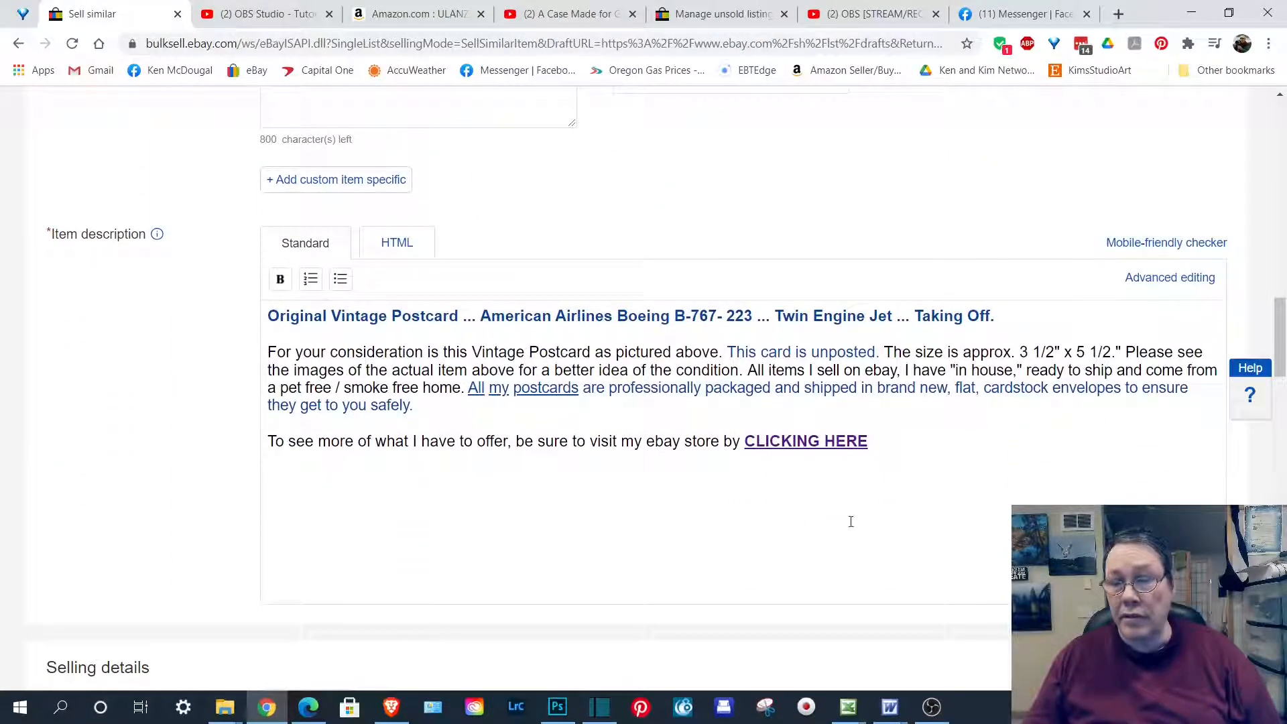
scroll(894, 511, up, 15)
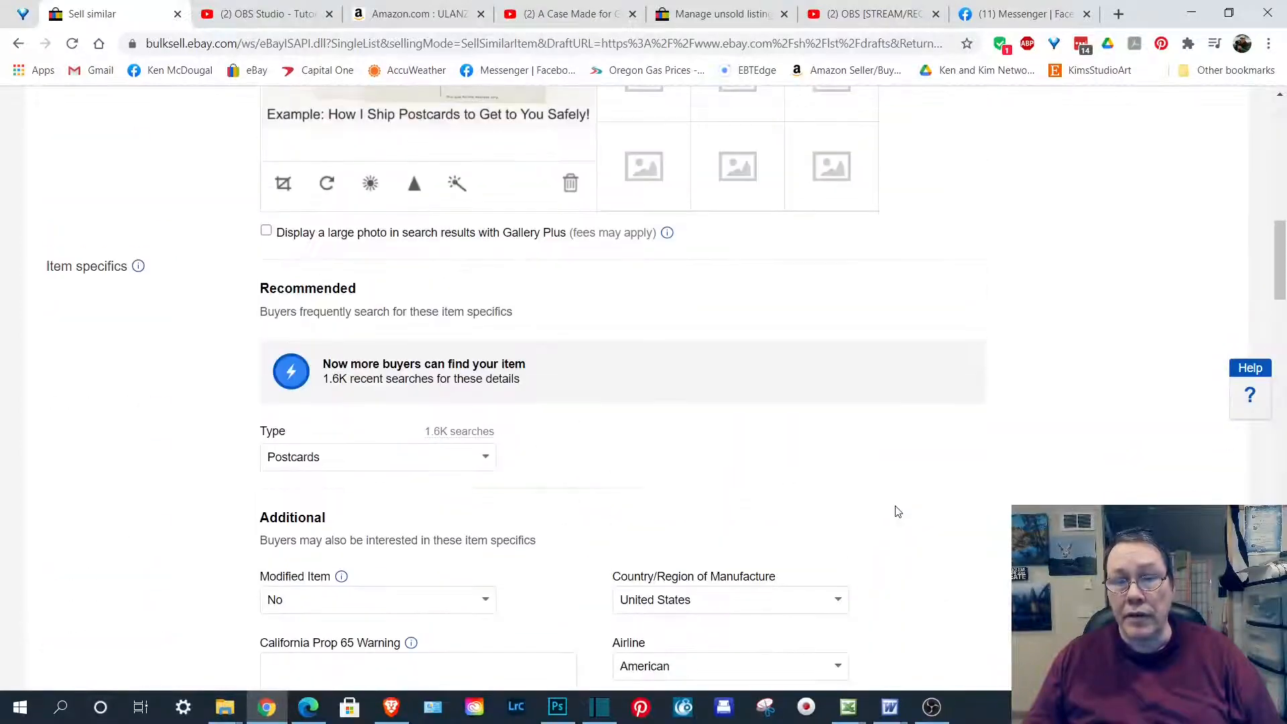
scroll(898, 511, down, 13)
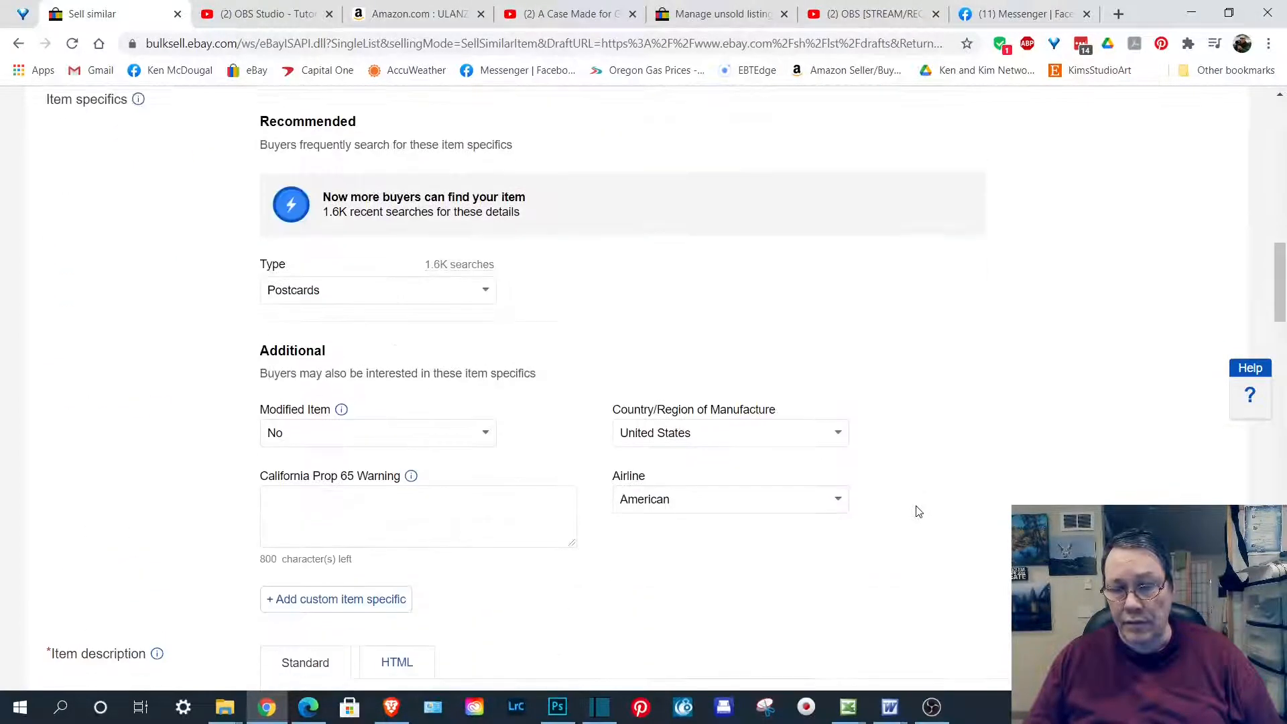
scroll(368, 523, down, 7)
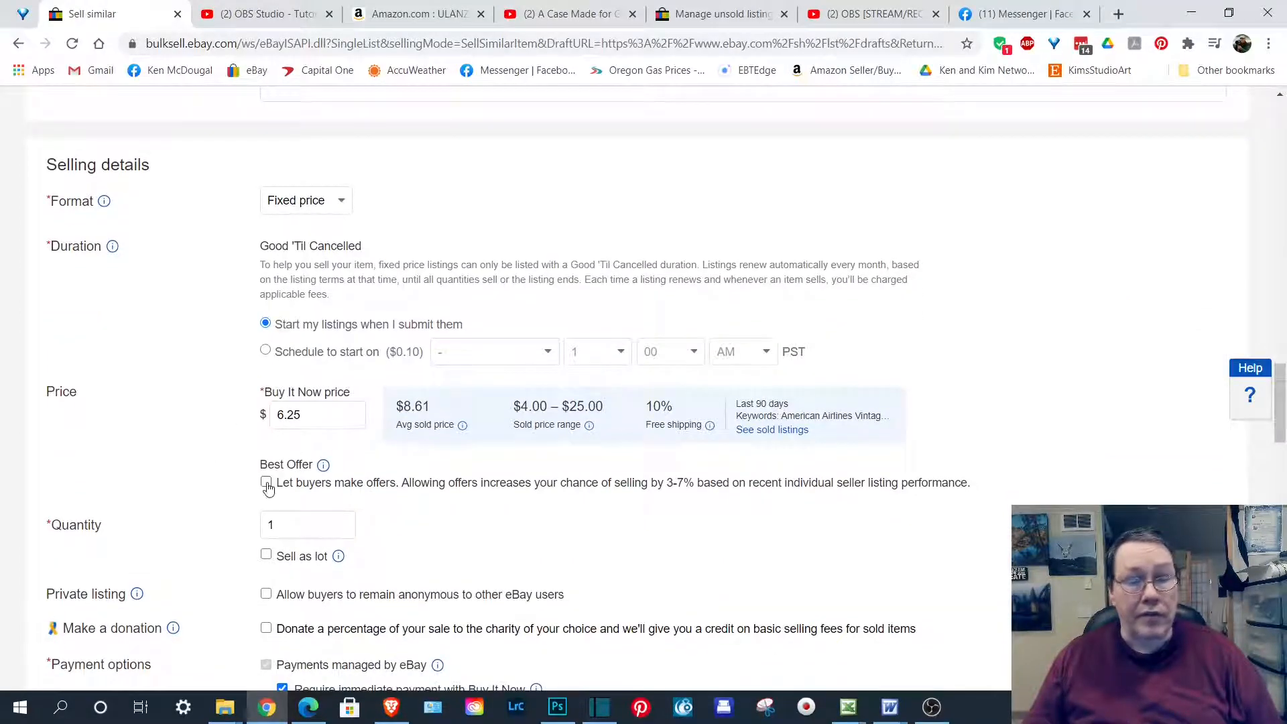
scroll(240, 451, down, 10)
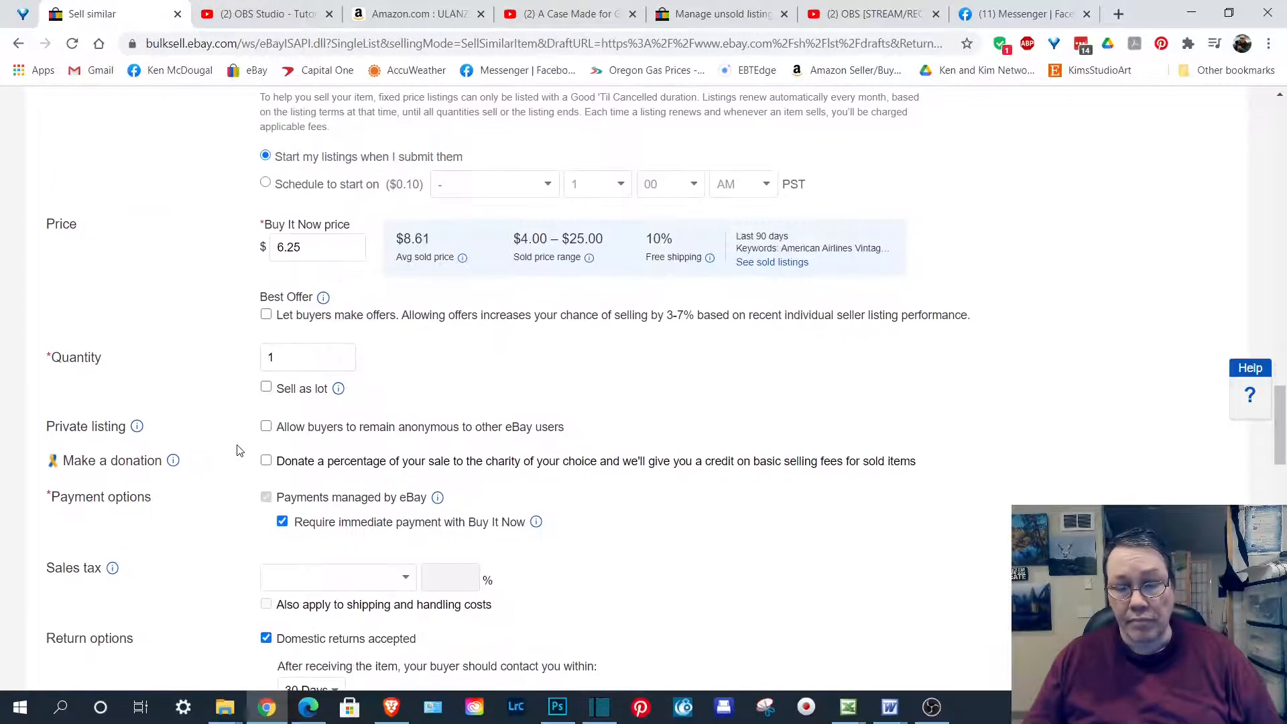
scroll(240, 451, down, 8)
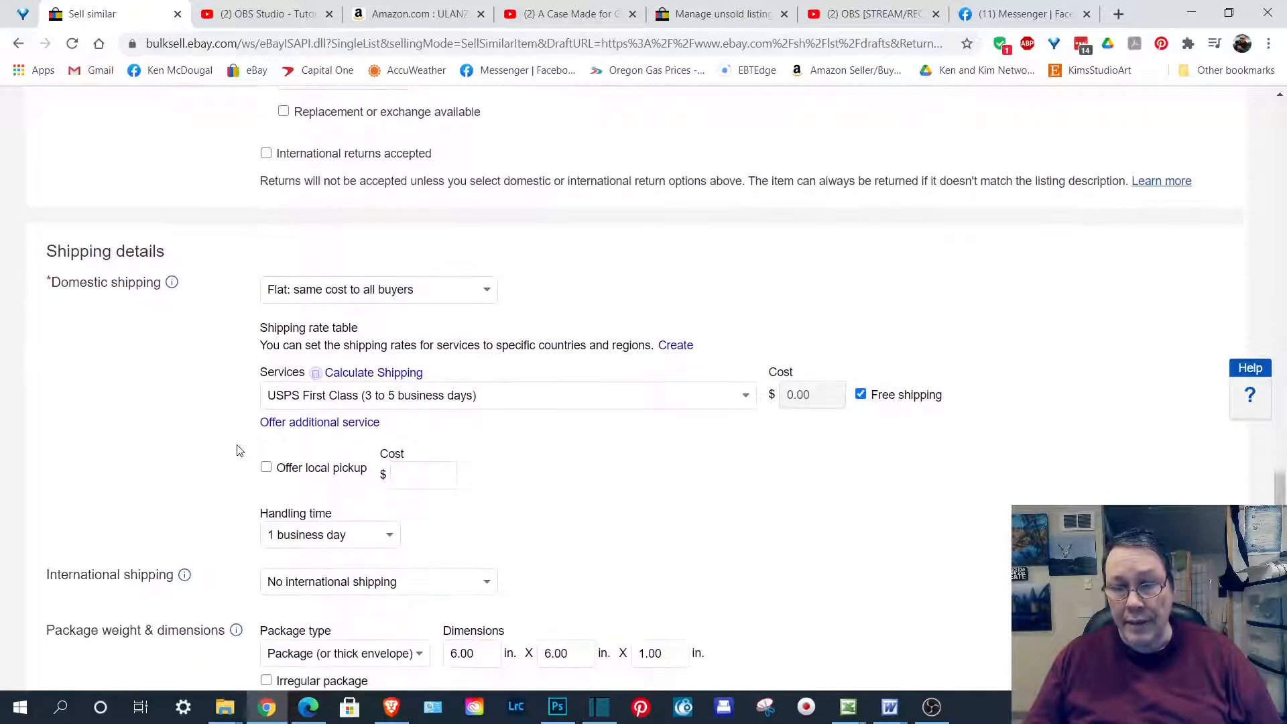
scroll(240, 451, down, 8)
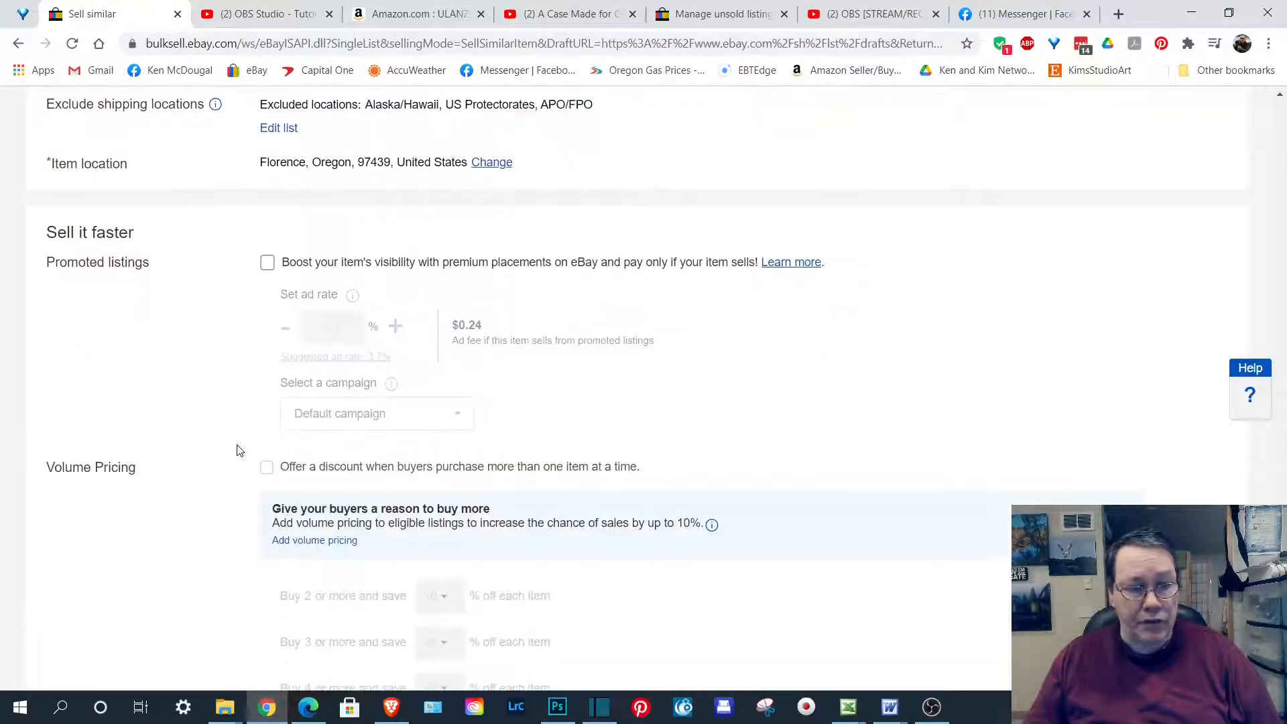
click(142, 617)
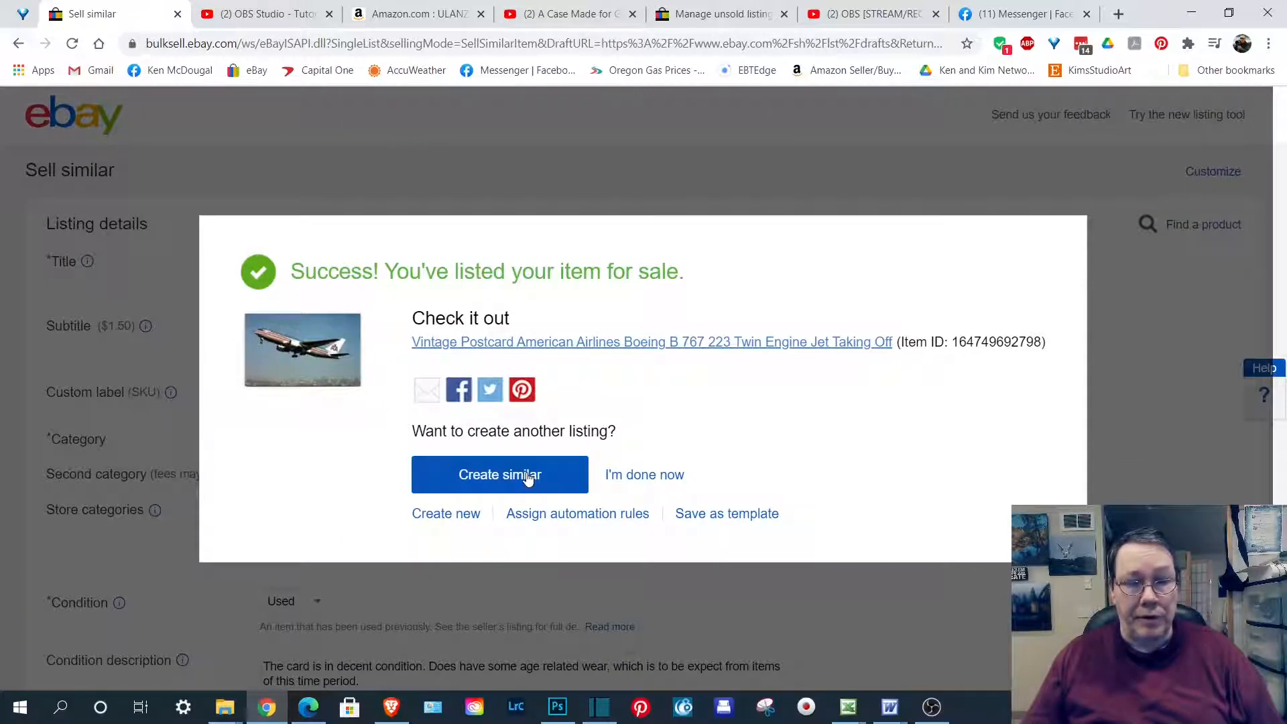
click(634, 478)
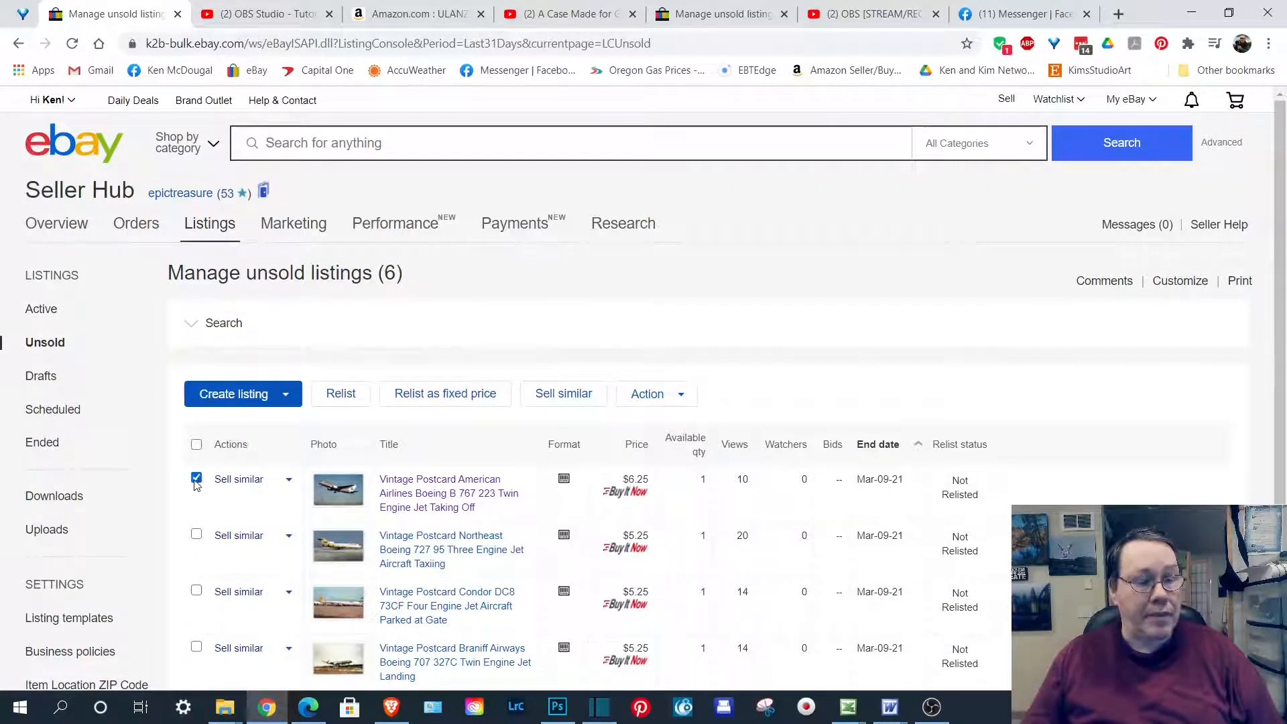
- Delete the American Airlines Boeing B 767 223 postcard from the unsold listings
click(645, 395)
click(643, 441)
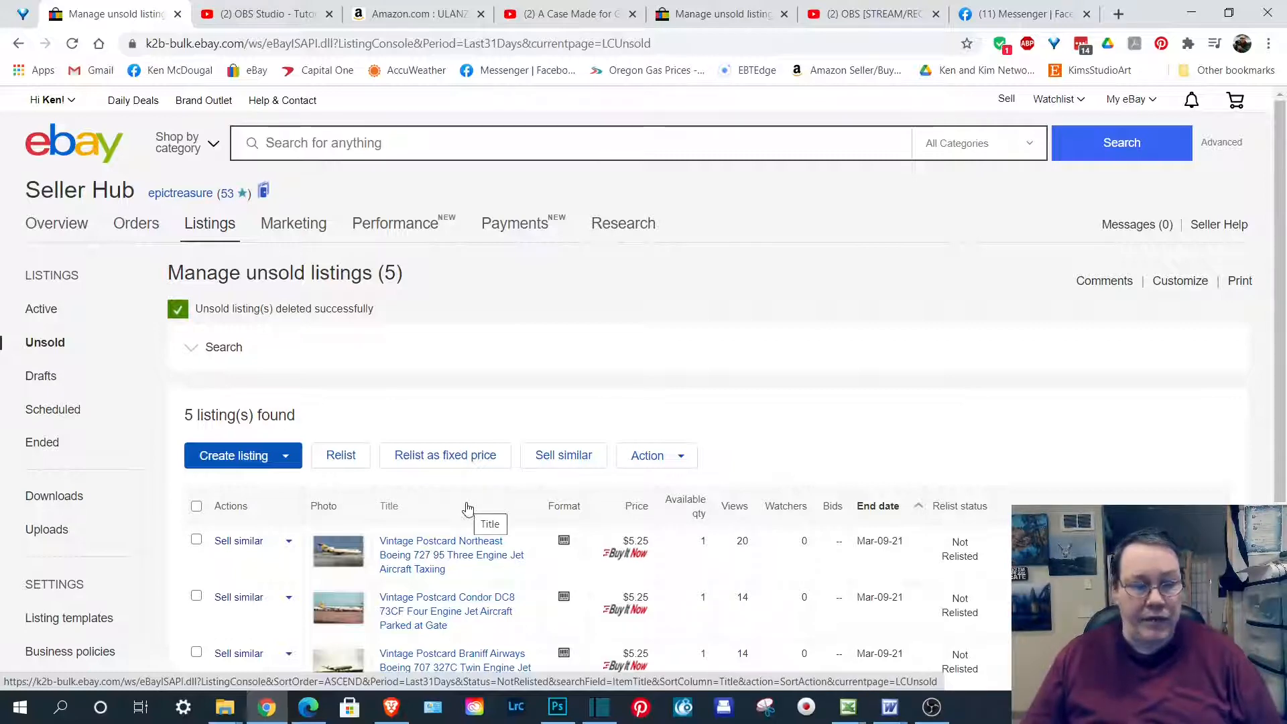
- Start a similar listing from the unsold Northeast Boeing 727 95 postcard and check its custom label and photos
scroll(249, 478, down, 1)
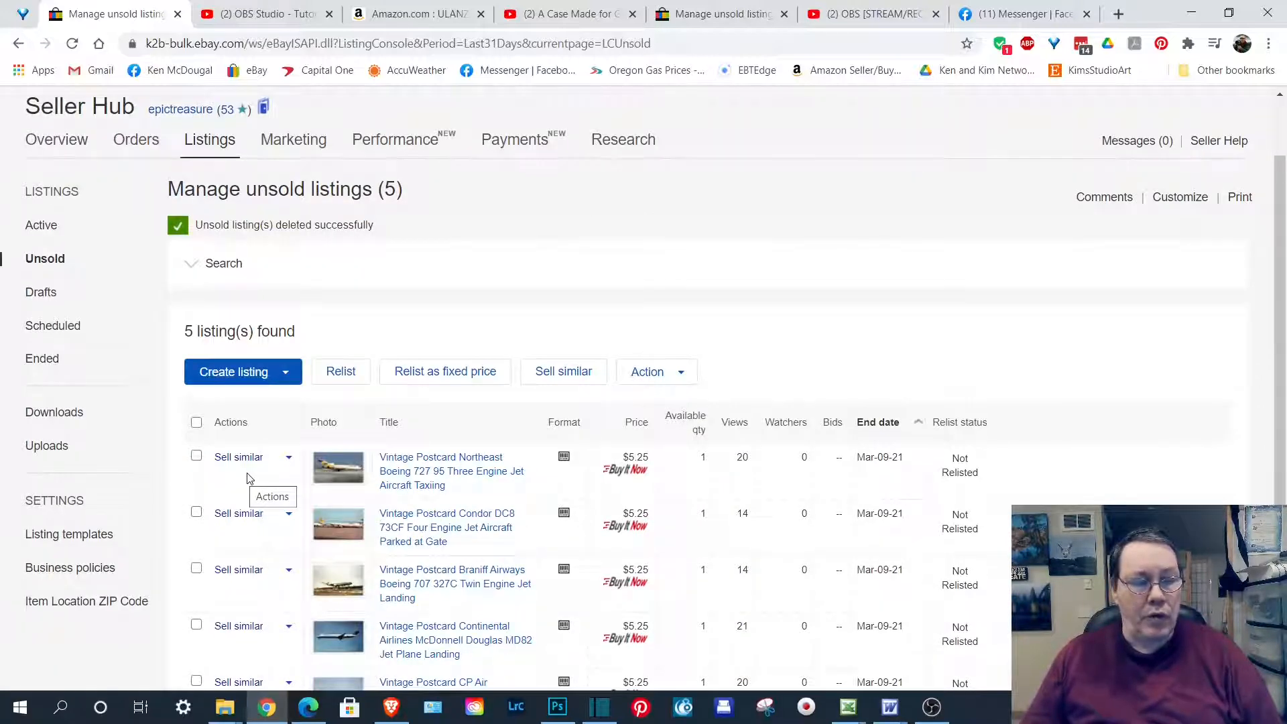
click(243, 467)
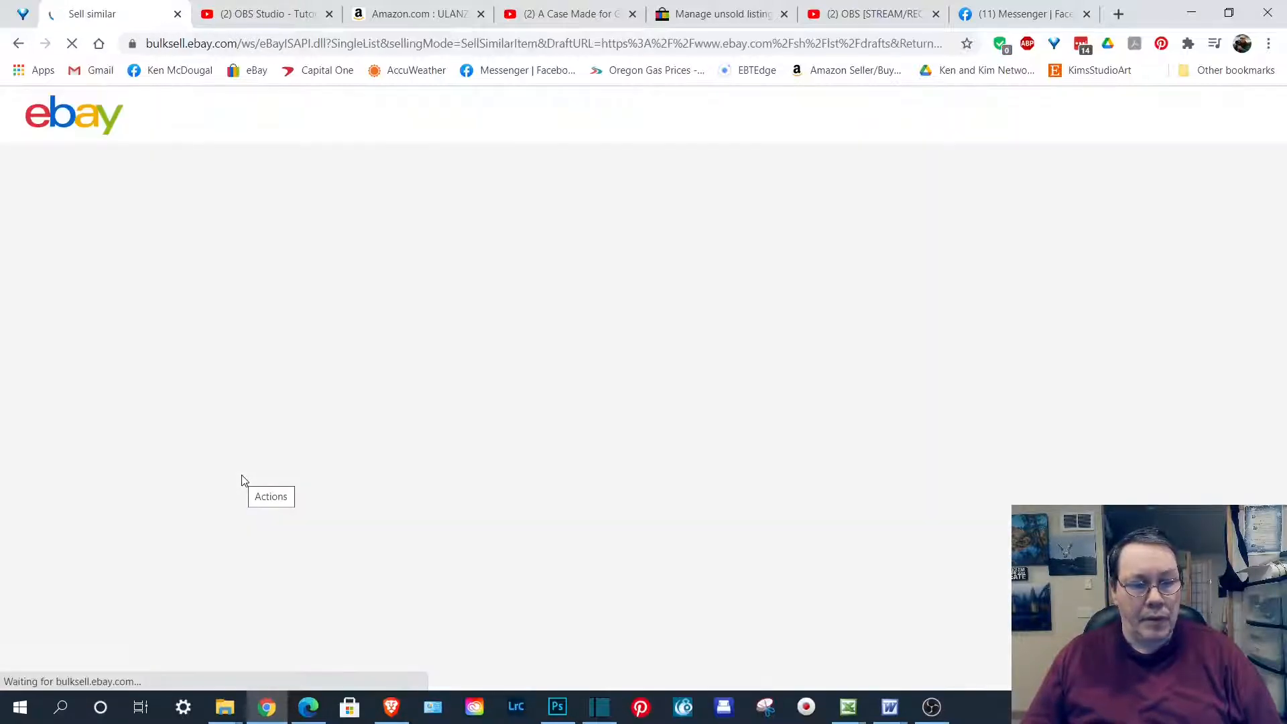
scroll(214, 490, down, 6)
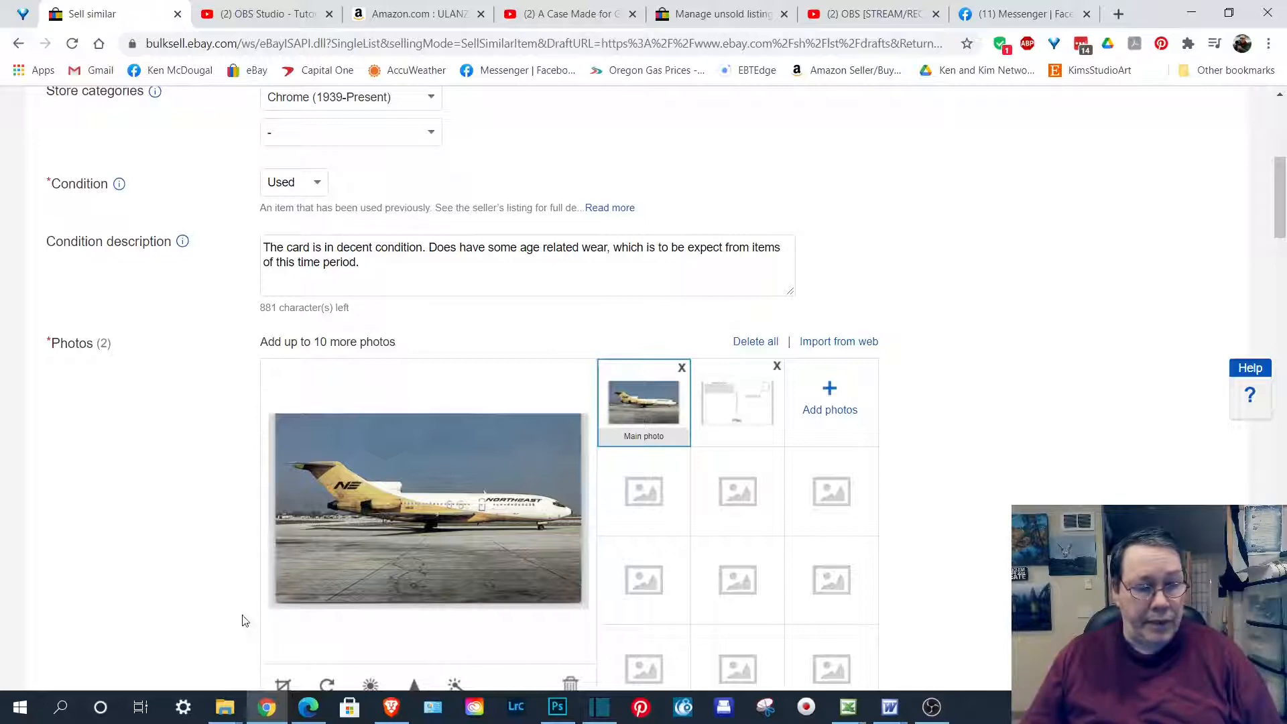
scroll(203, 499, up, 3)
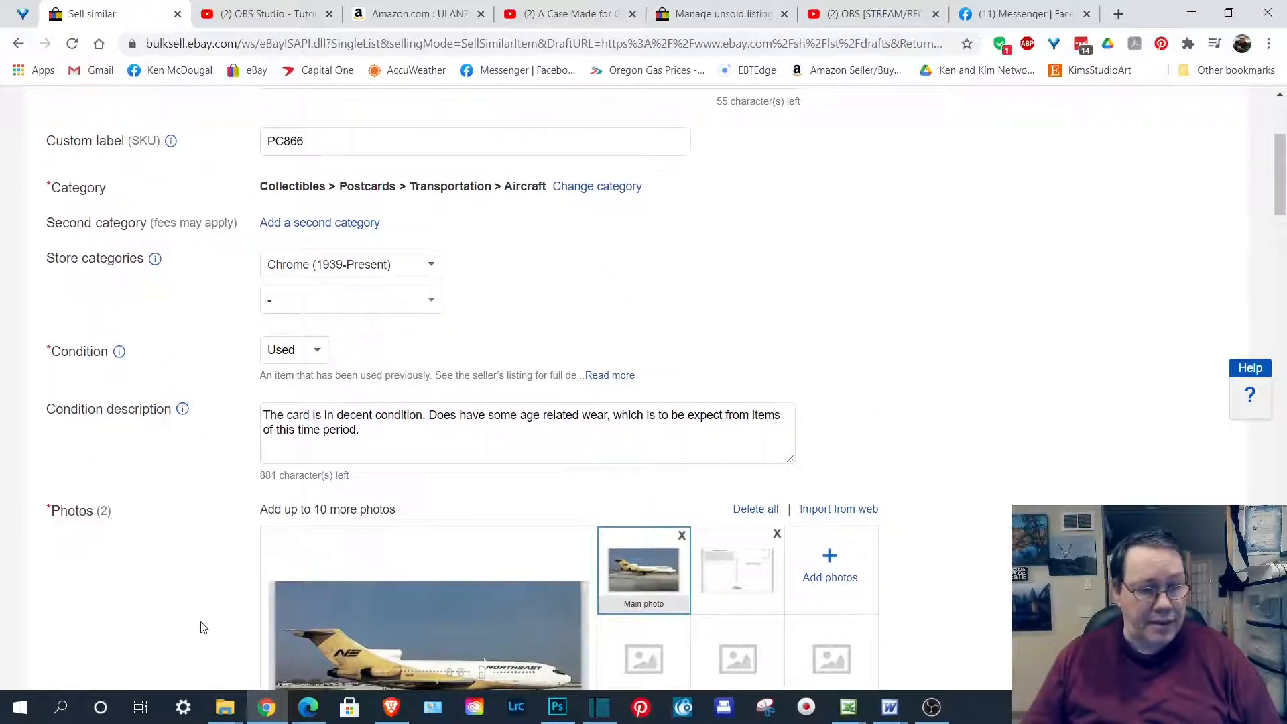
- Switch to File Explorer, view the card's images in the PC866 folder, and return to the PC folder
mouse_move(228, 714)
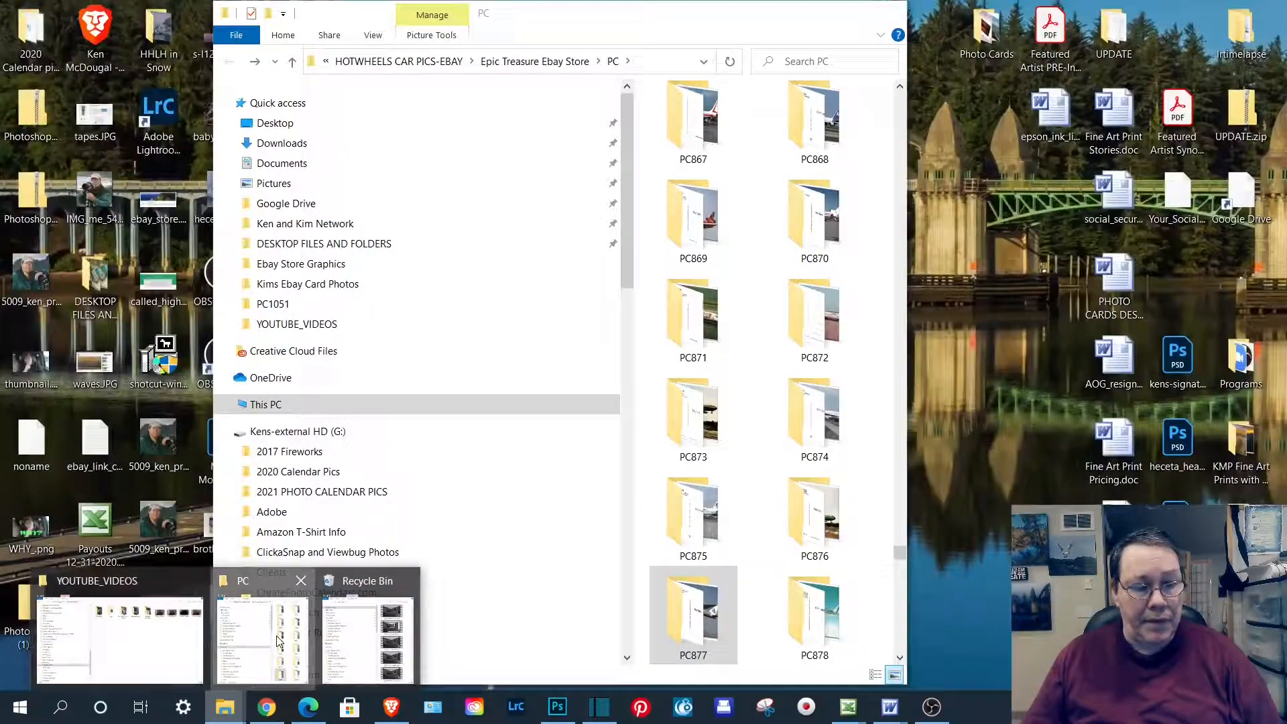
click(268, 637)
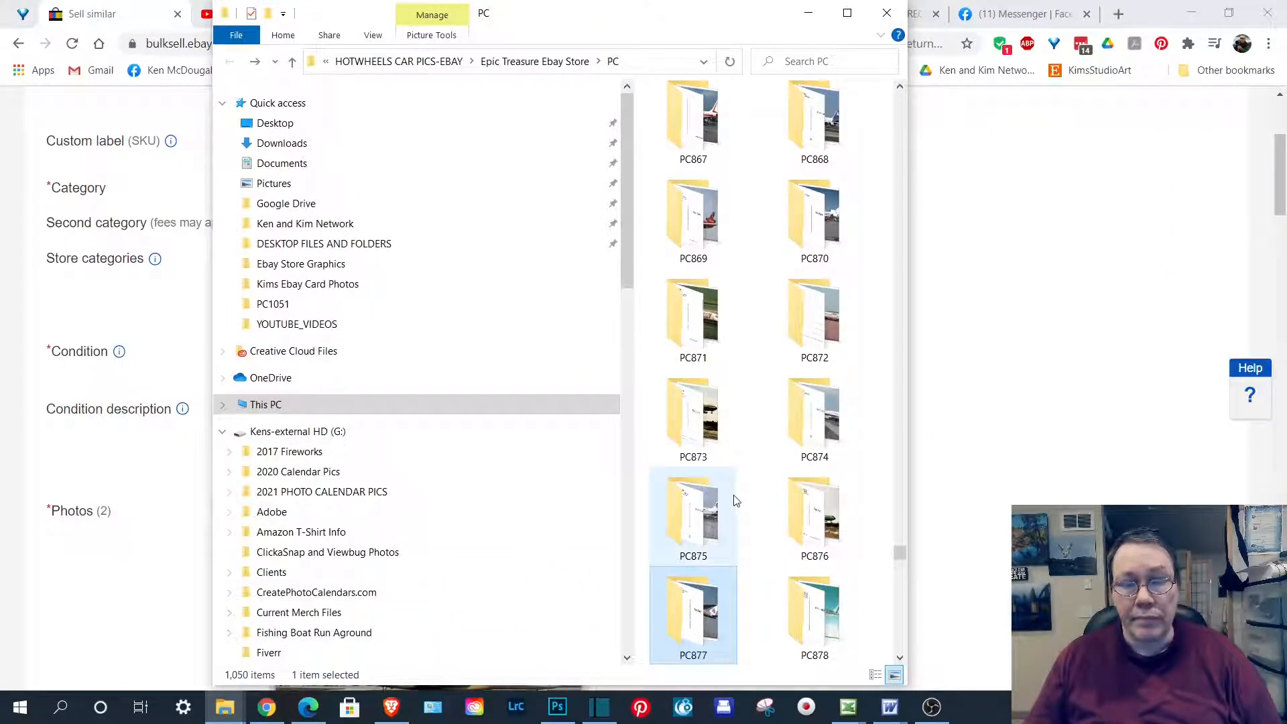
scroll(737, 502, up, 2)
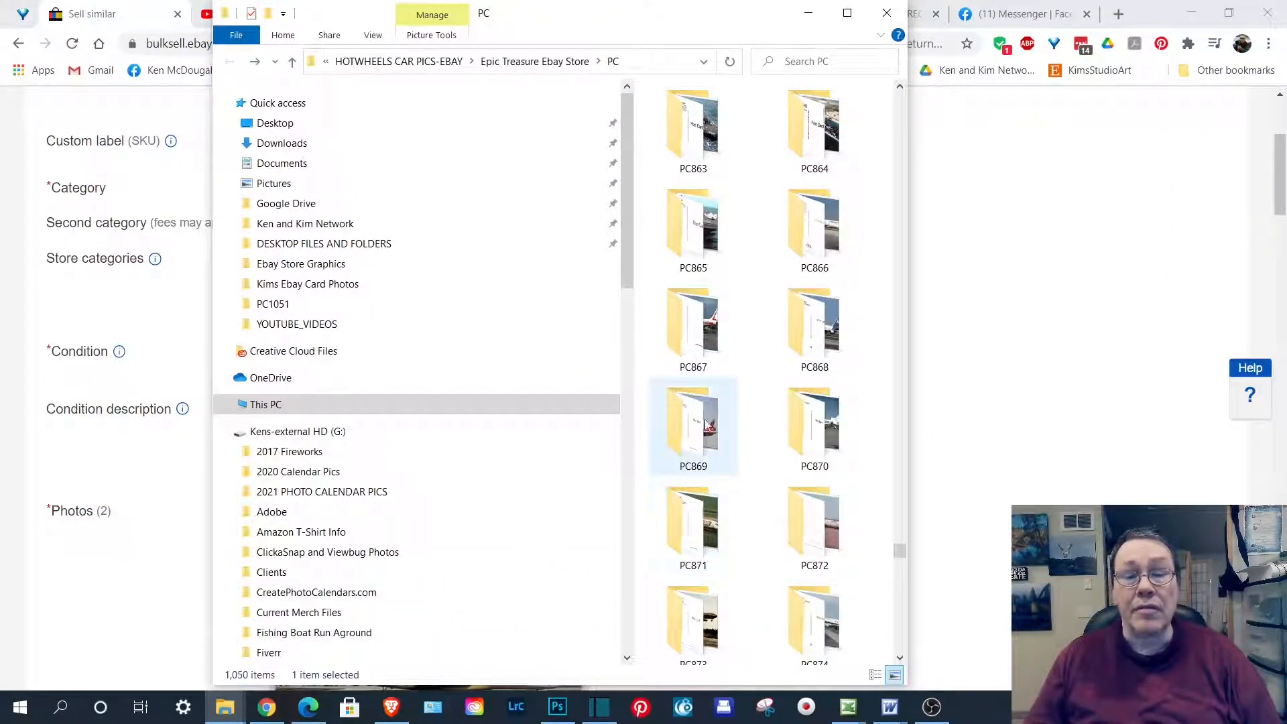
double_click(813, 249)
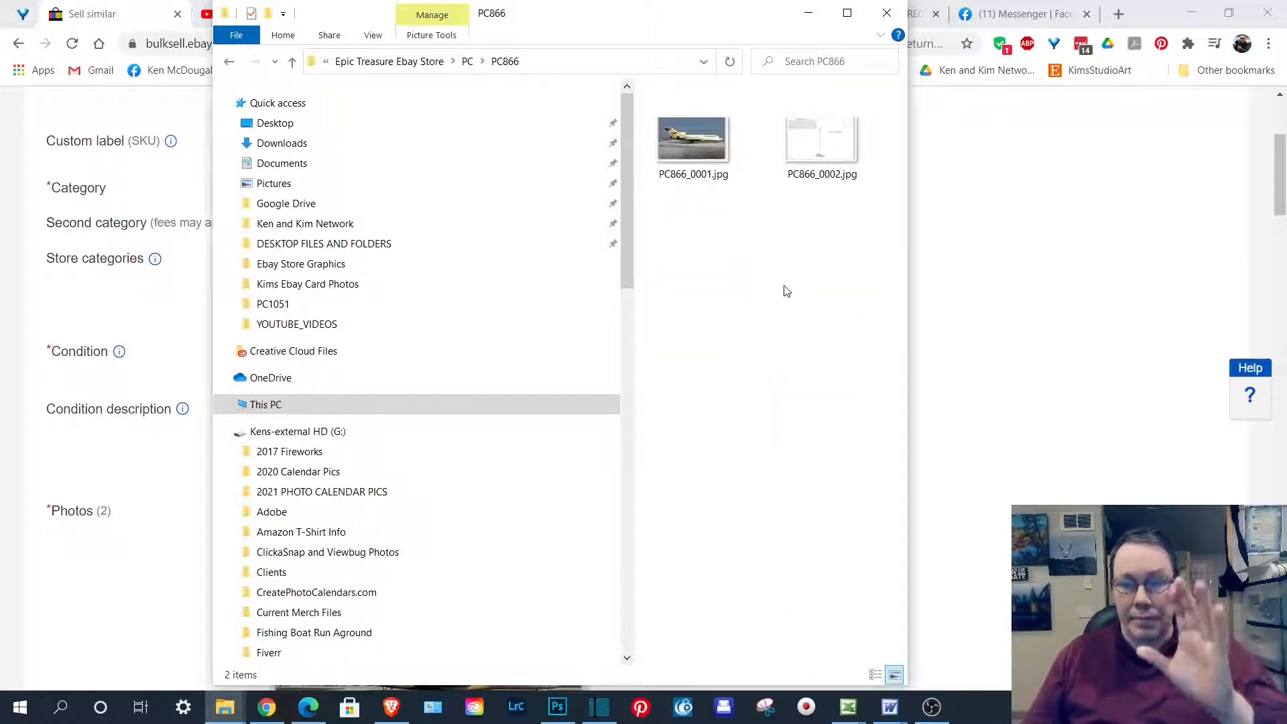
click(228, 64)
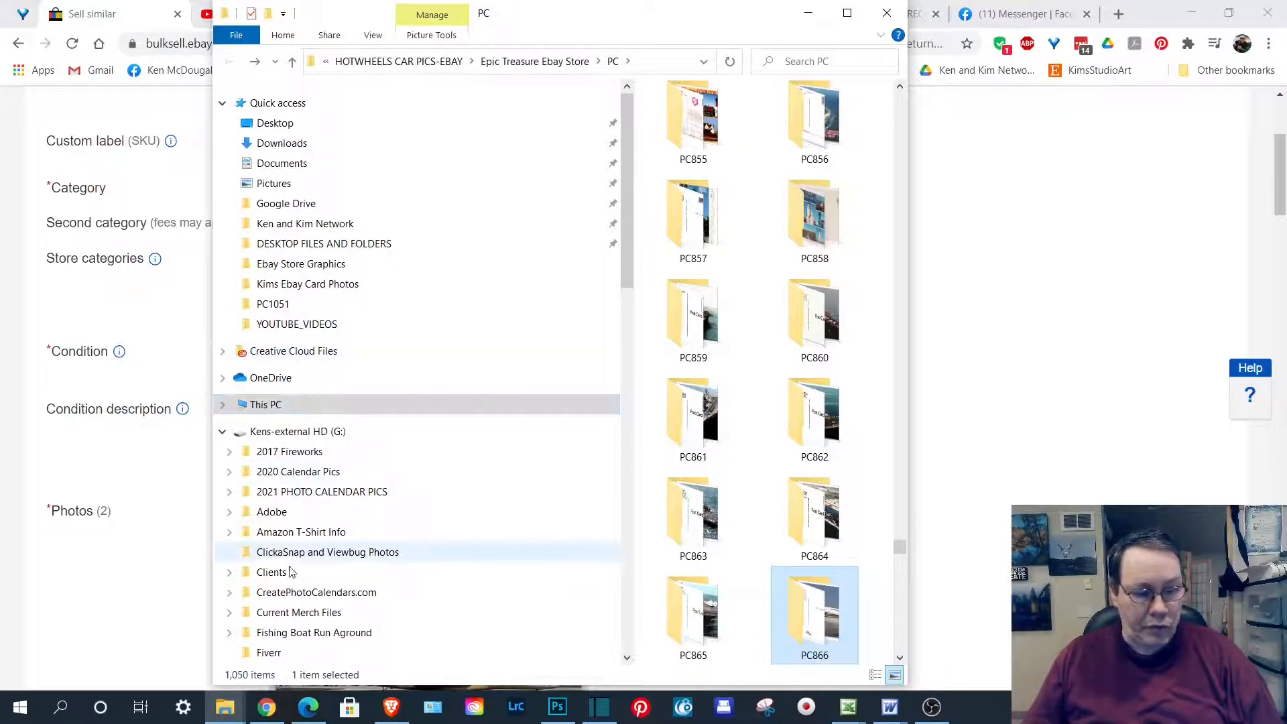
- Switch back to the browser, add free_ship_01-1.jpg from Ebay Store Graphics to the listing's photos, and preview the main photo again
click(267, 709)
scroll(199, 512, down, 1)
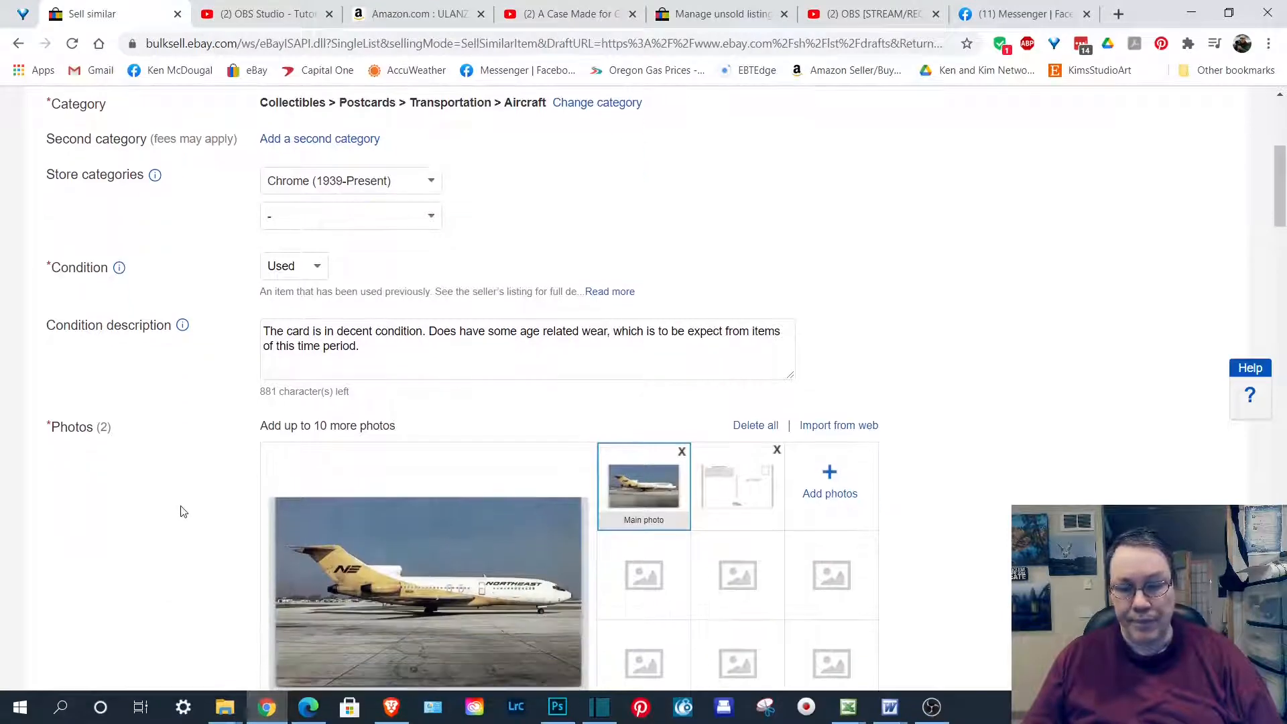
scroll(922, 492, down, 2)
click(838, 328)
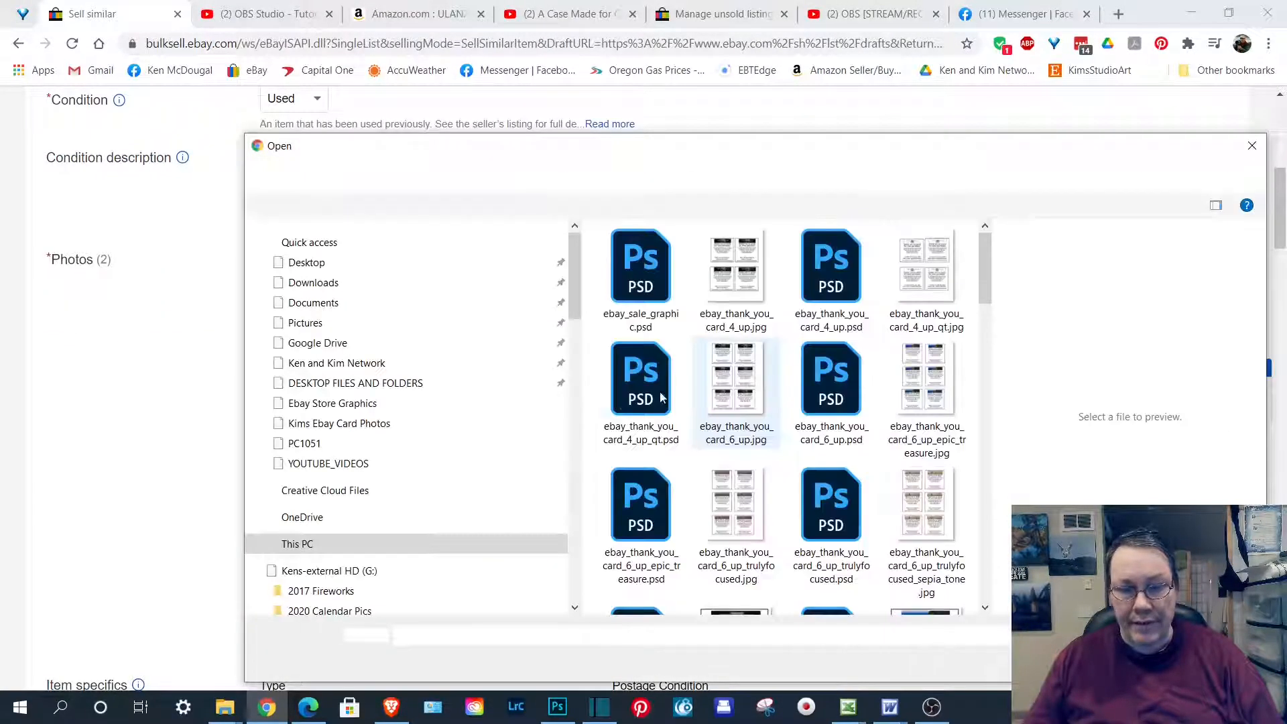
scroll(637, 397, down, 6)
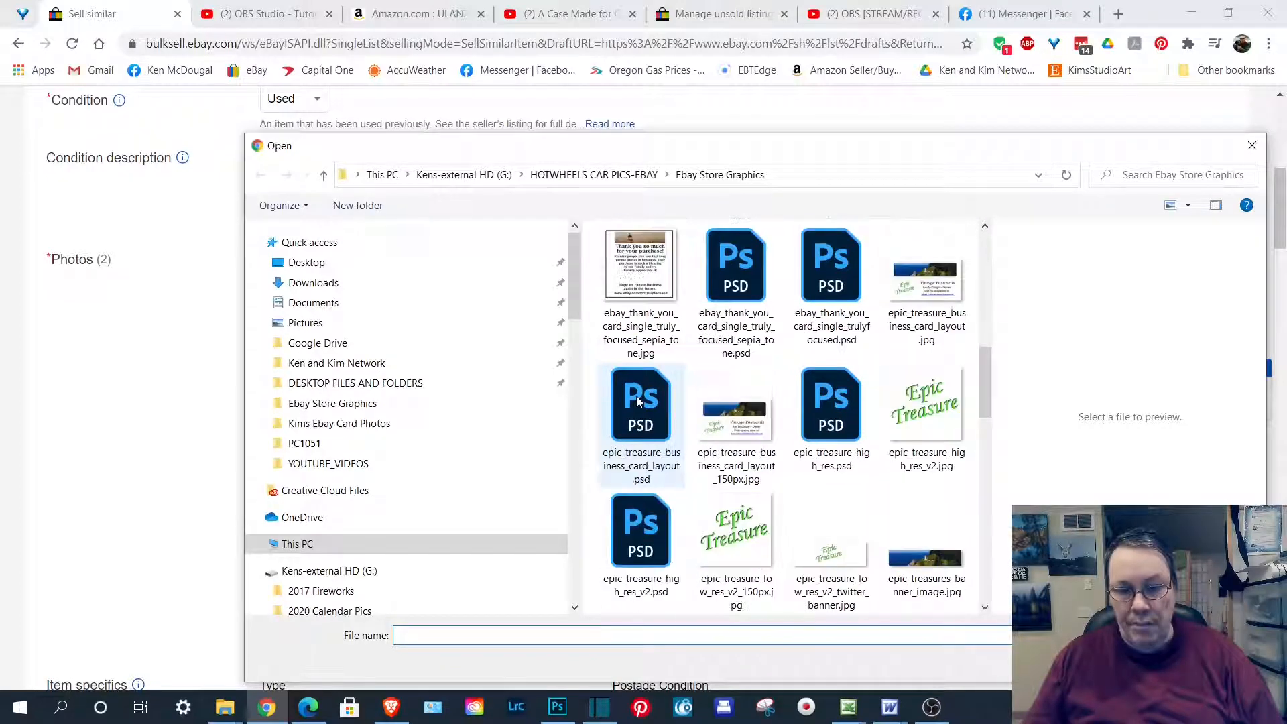
scroll(637, 395, down, 6)
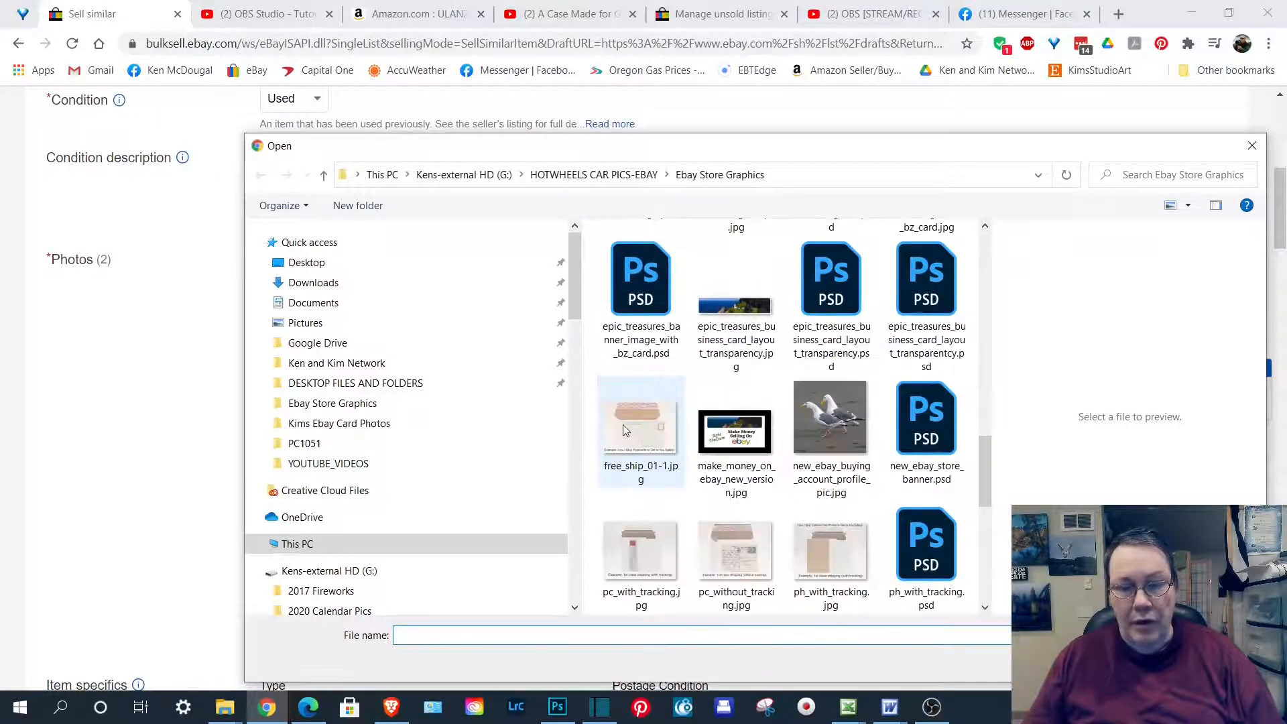
double_click(623, 425)
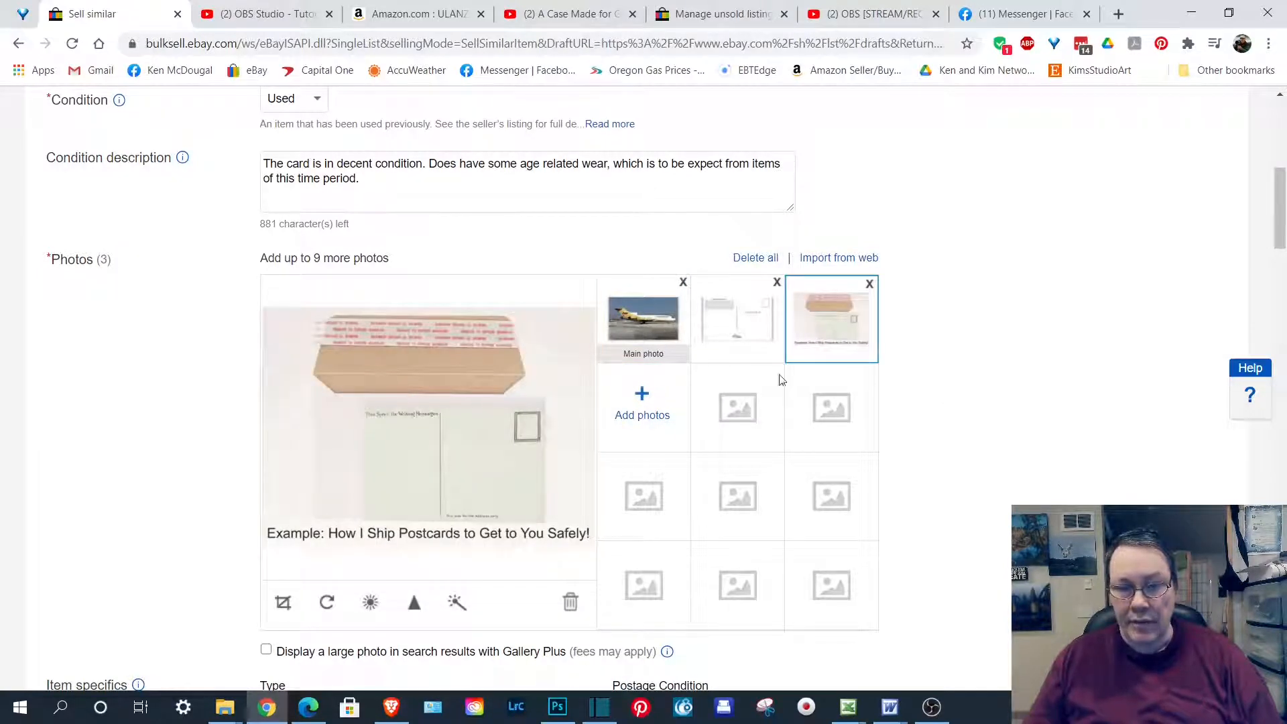
click(643, 316)
scroll(180, 377, down, 1)
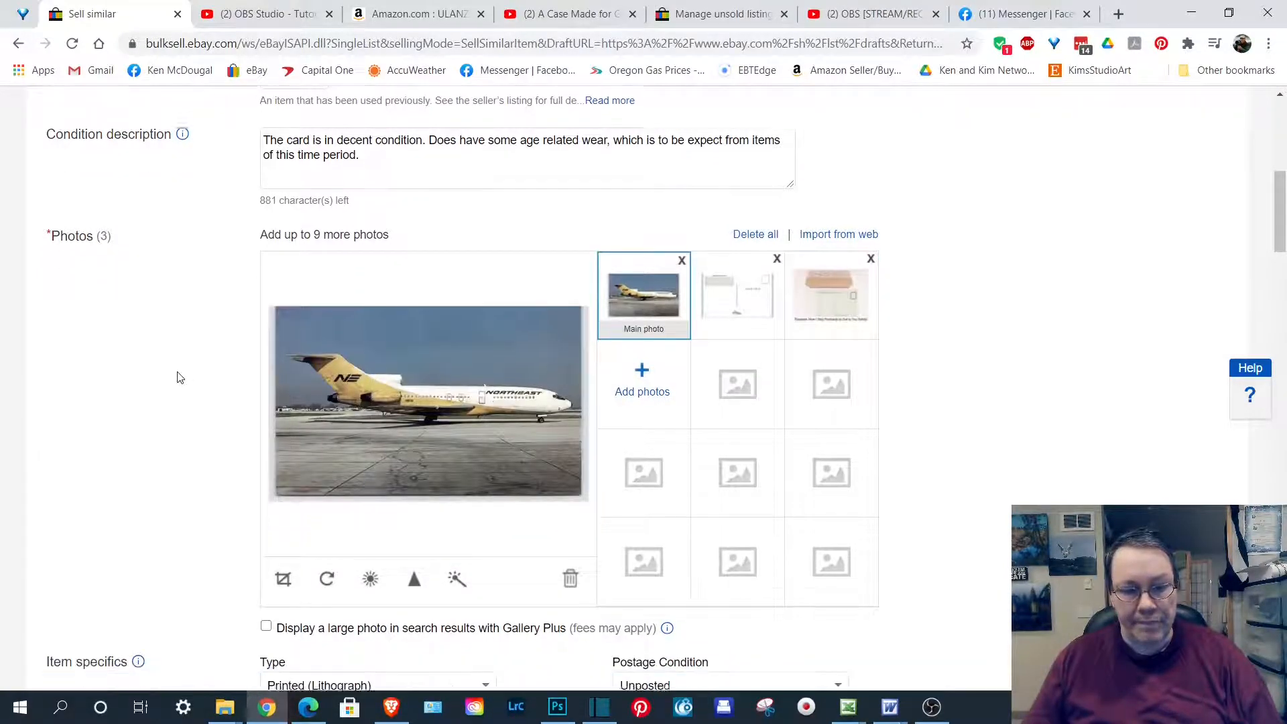
- Review the item specifics and delete the Shipping Options heading with its two shipping lines from the item description
scroll(180, 378, down, 7)
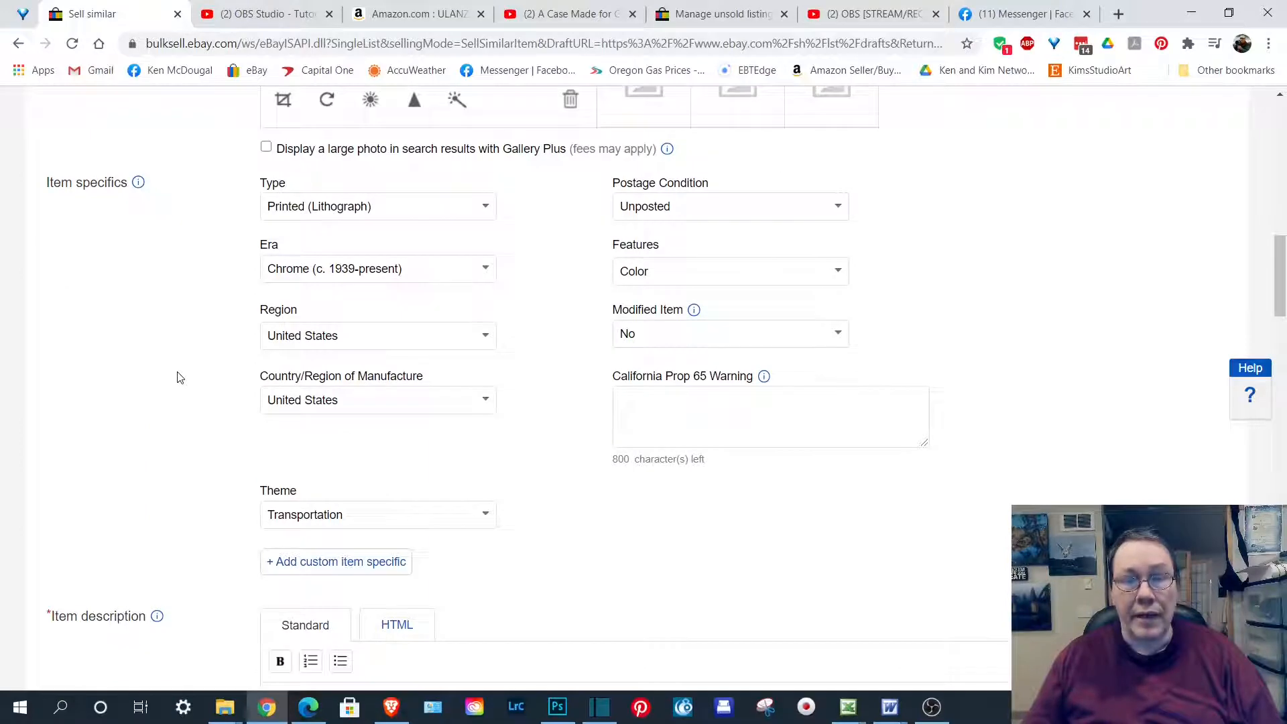
scroll(180, 378, down, 5)
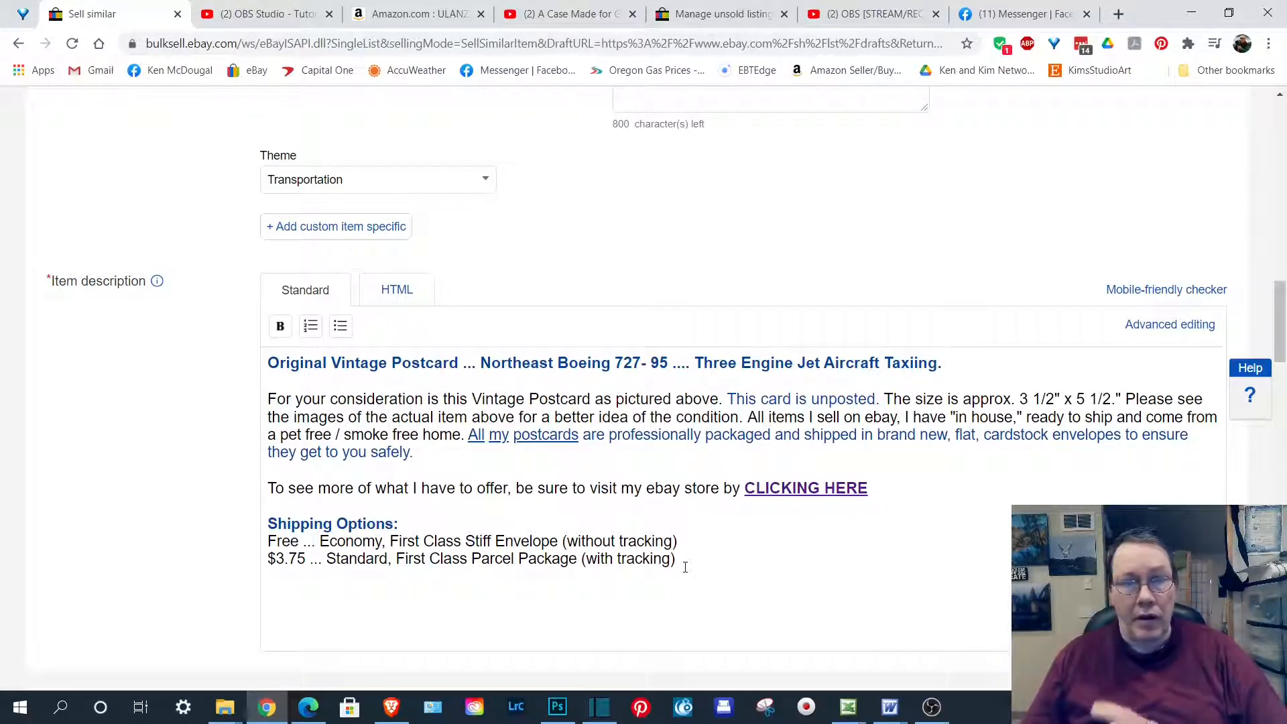
drag(672, 560, 269, 525)
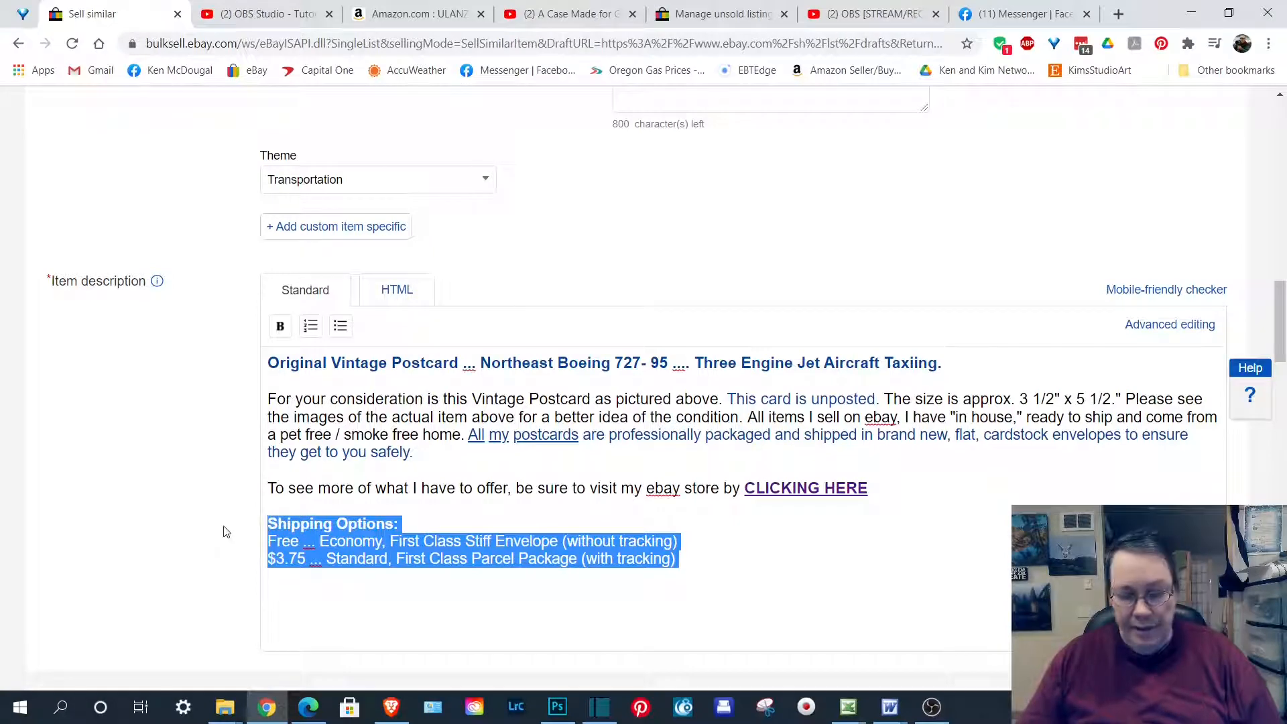
key(BackSpace)
- Review the price, returns and shipping details, list the Northeast postcard for sale, and finish without creating another listing
scroll(194, 483, down, 3)
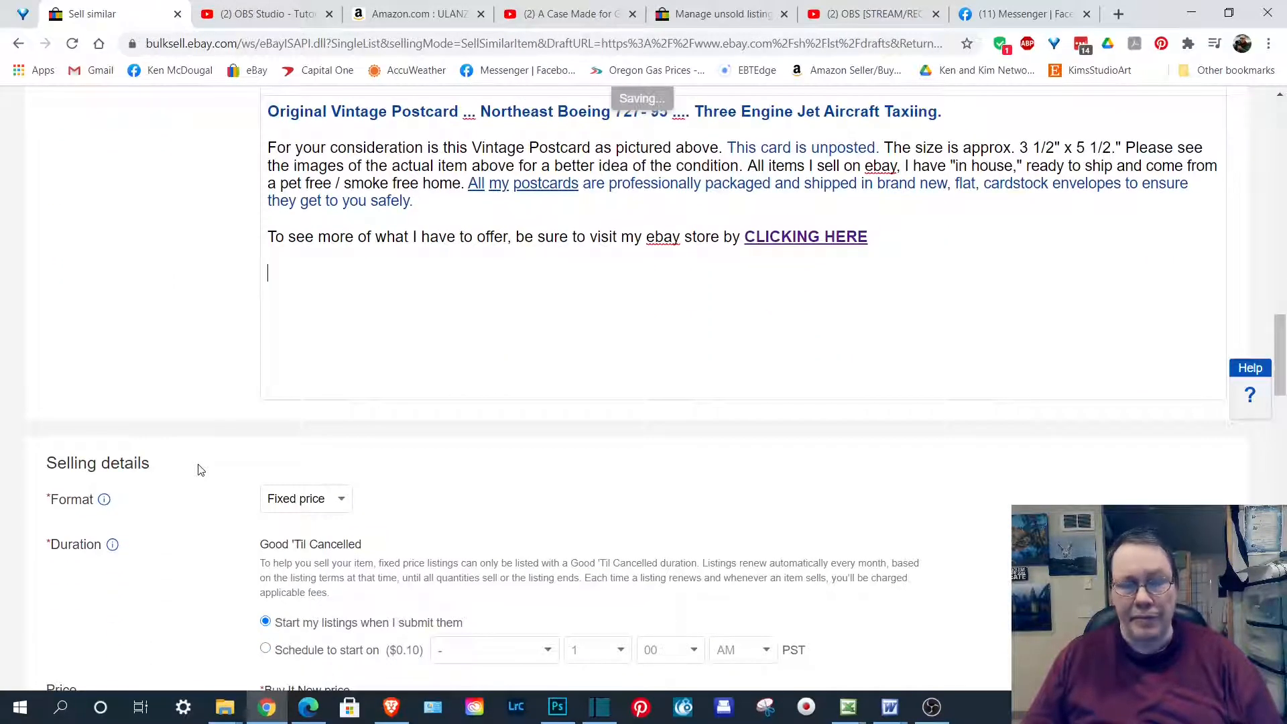
scroll(198, 469, down, 6)
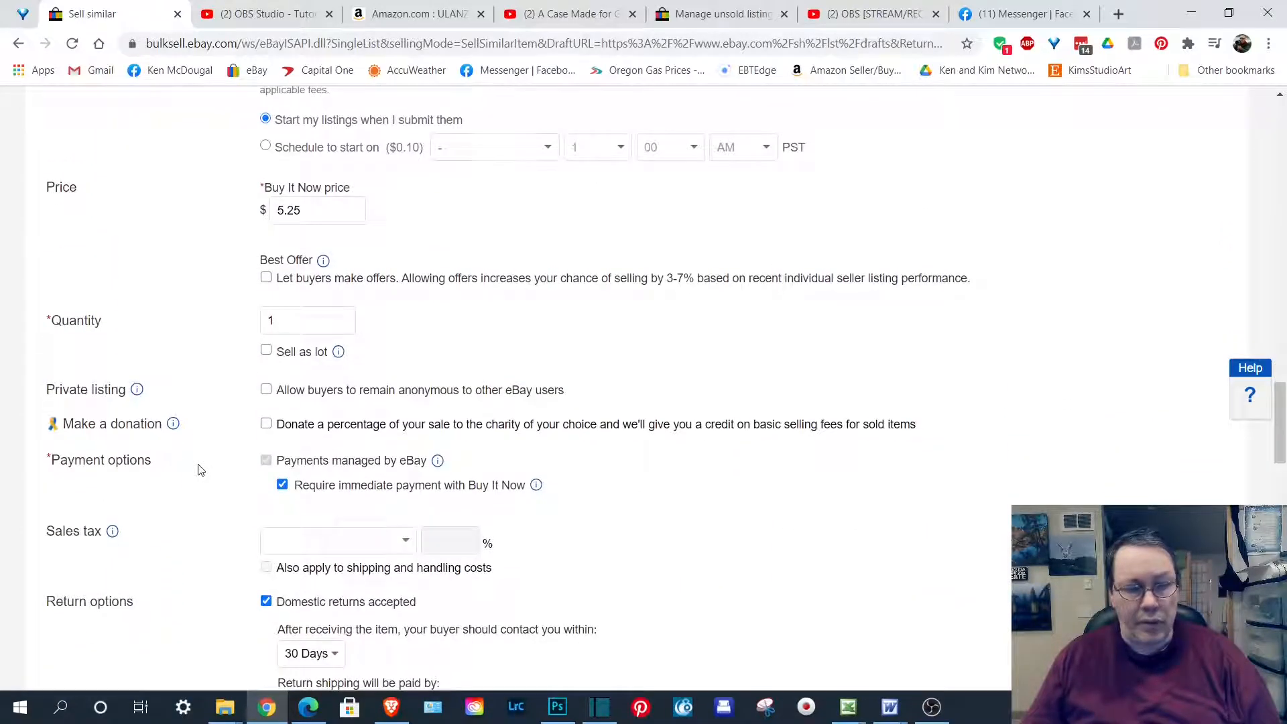
scroll(198, 470, down, 1)
scroll(198, 470, down, 1)
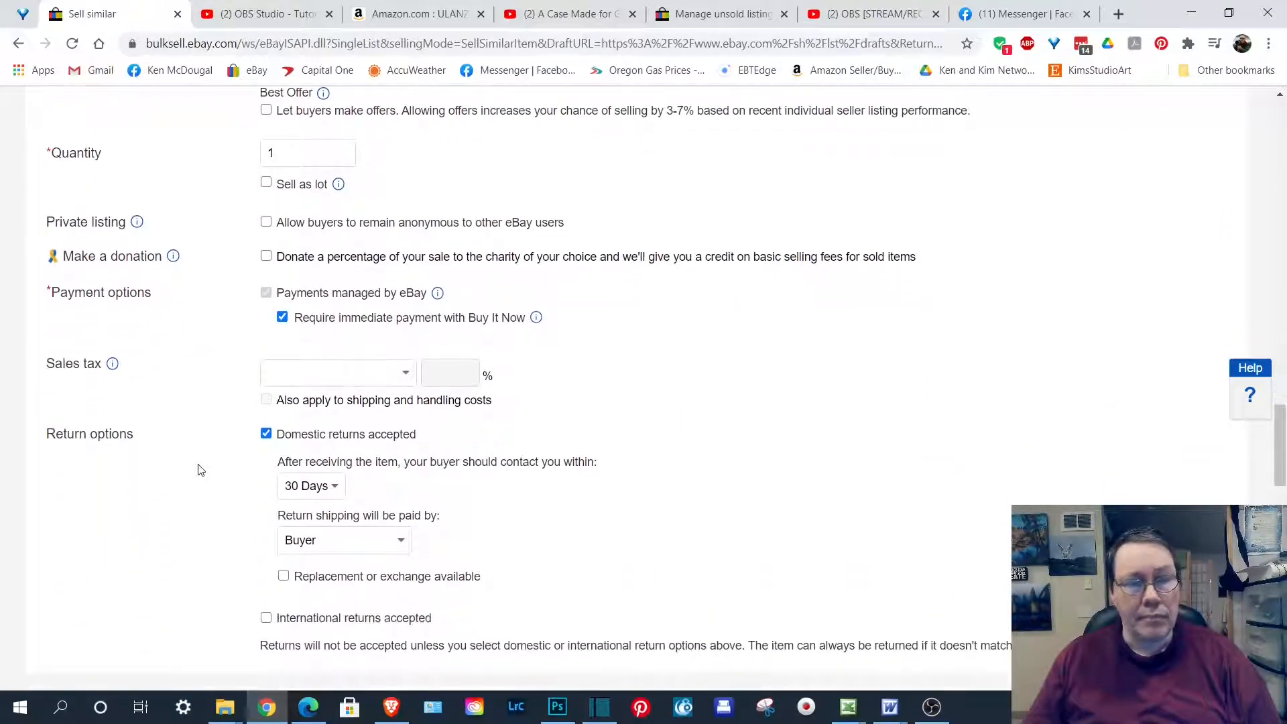
scroll(199, 470, up, 2)
scroll(199, 470, down, 7)
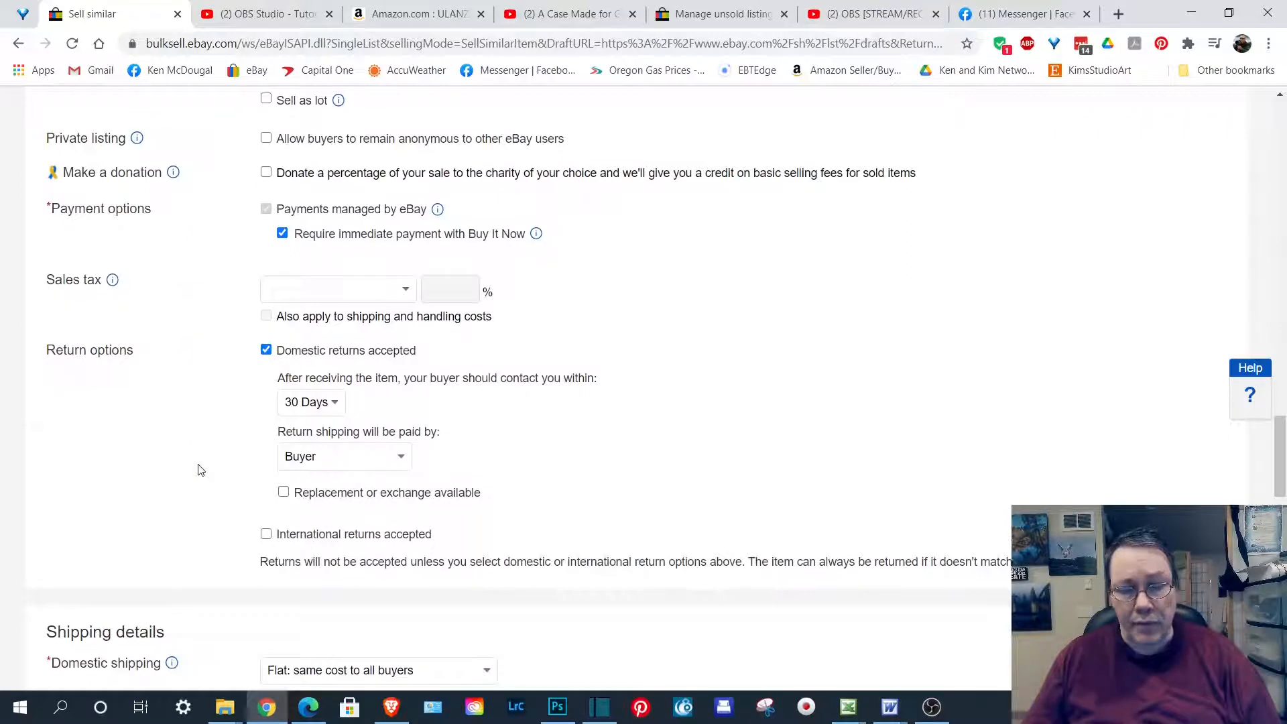
scroll(198, 470, down, 6)
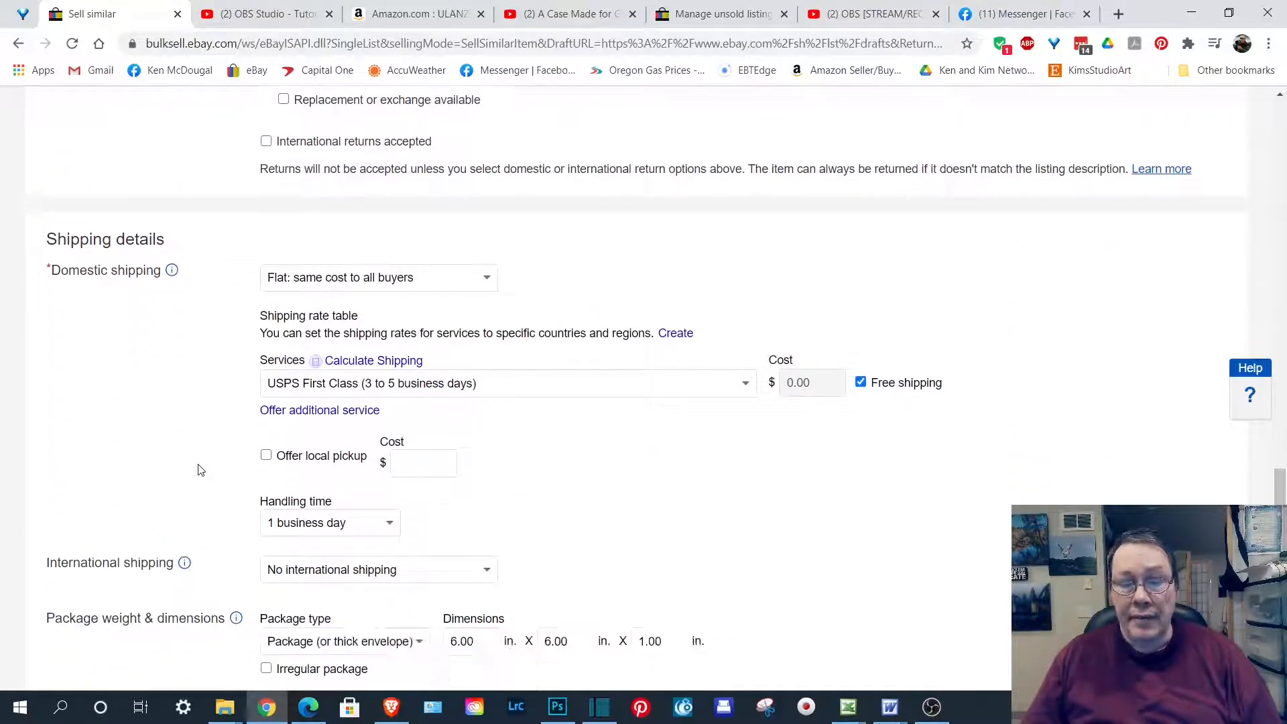
scroll(198, 470, down, 6)
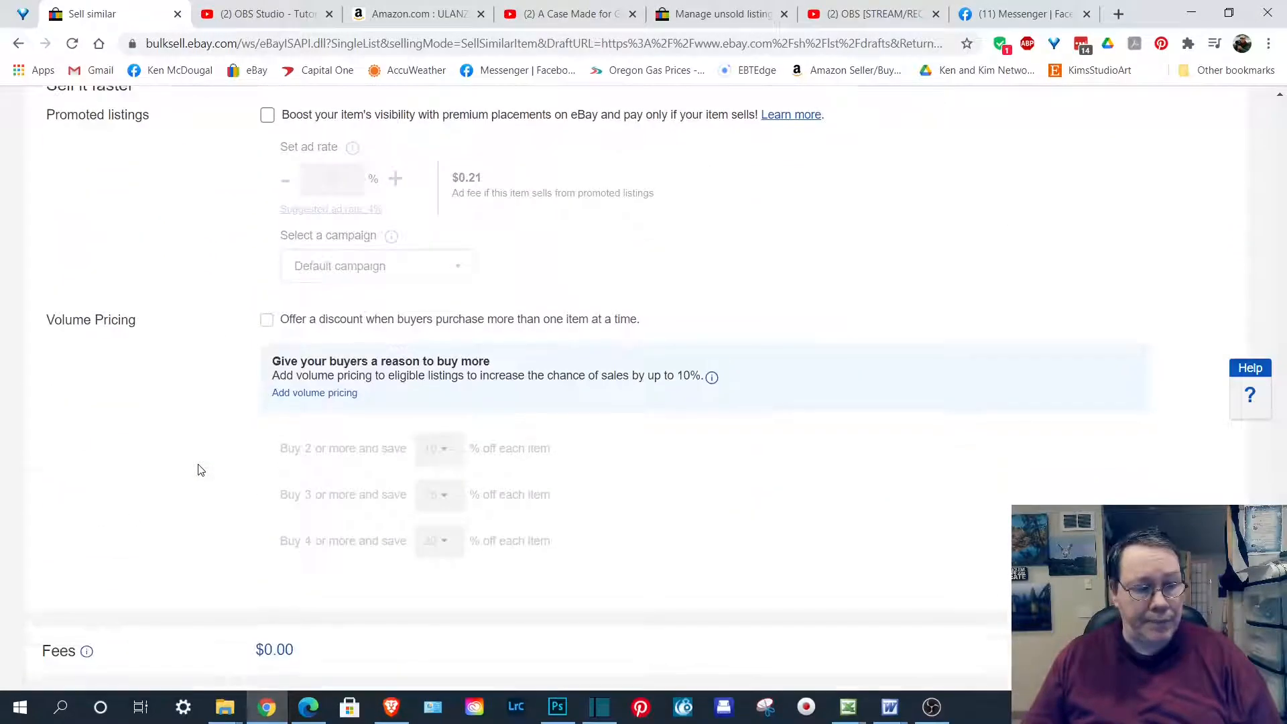
click(151, 619)
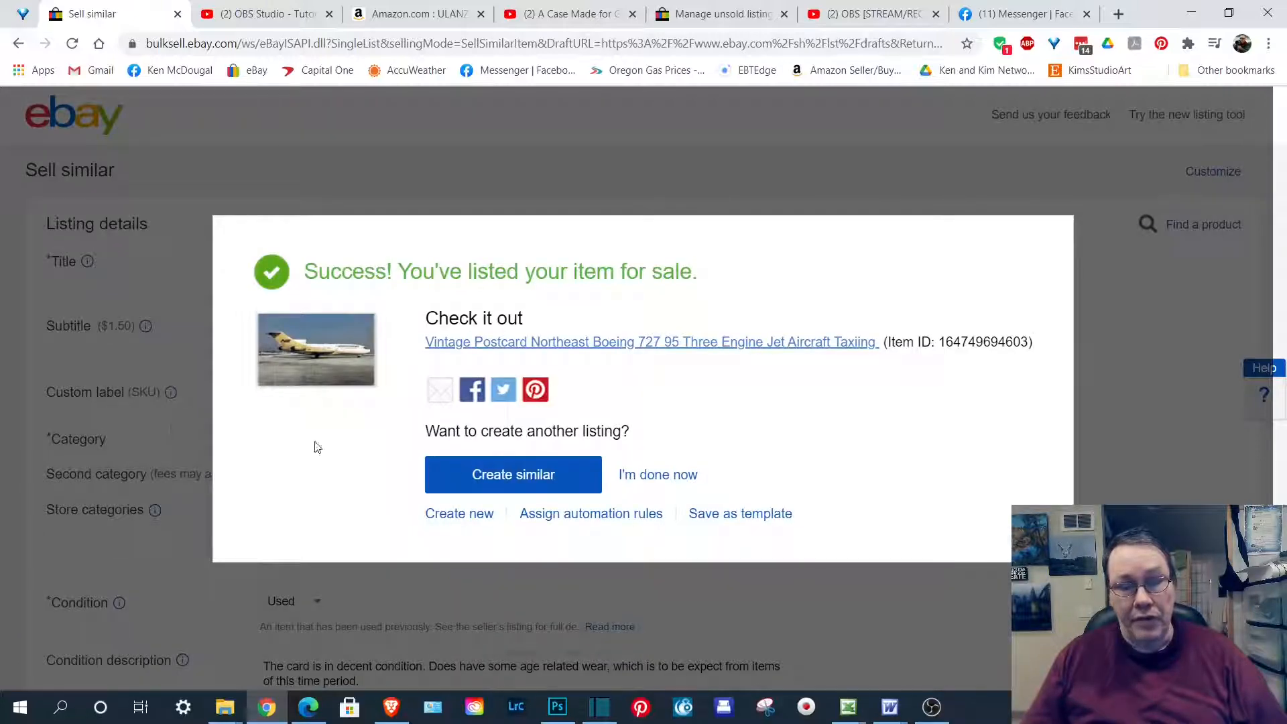
click(661, 475)
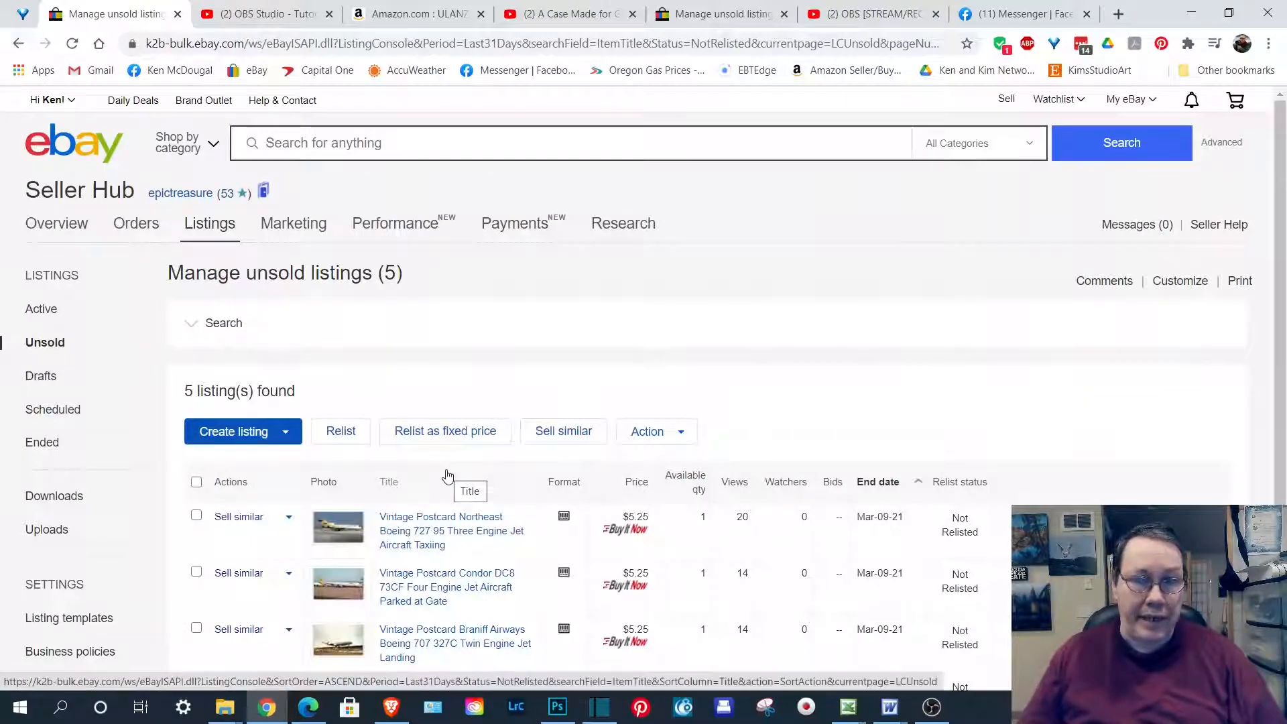
- Start a similar listing from the unsold Condor DC8 73CF postcard and check its photos and custom label
scroll(208, 498, down, 1)
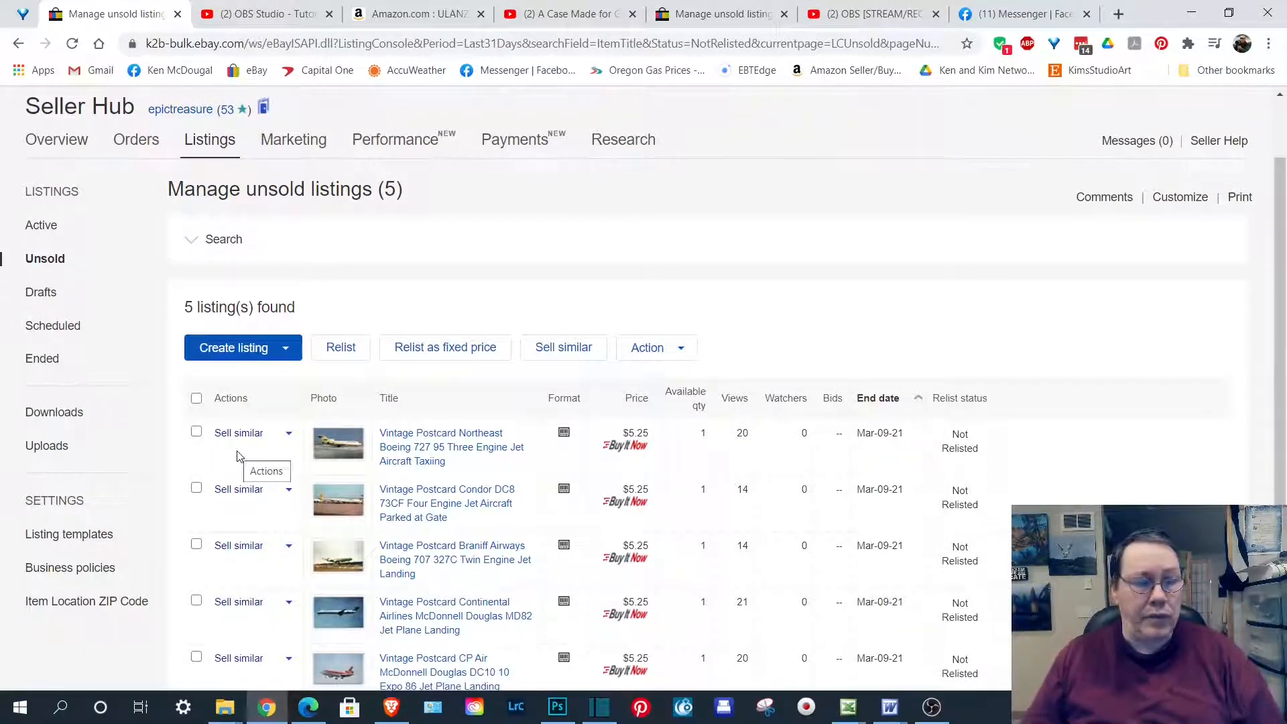
scroll(240, 446, down, 1)
click(241, 406)
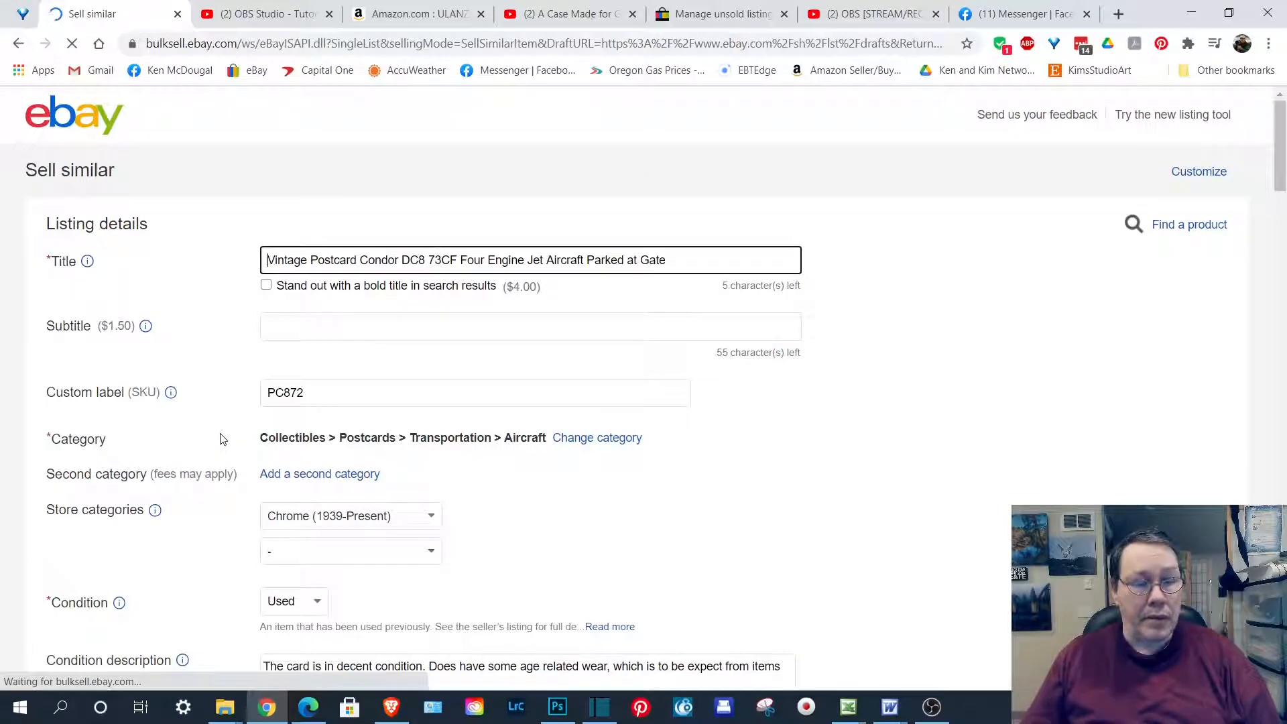
scroll(228, 439, down, 2)
scroll(223, 439, down, 4)
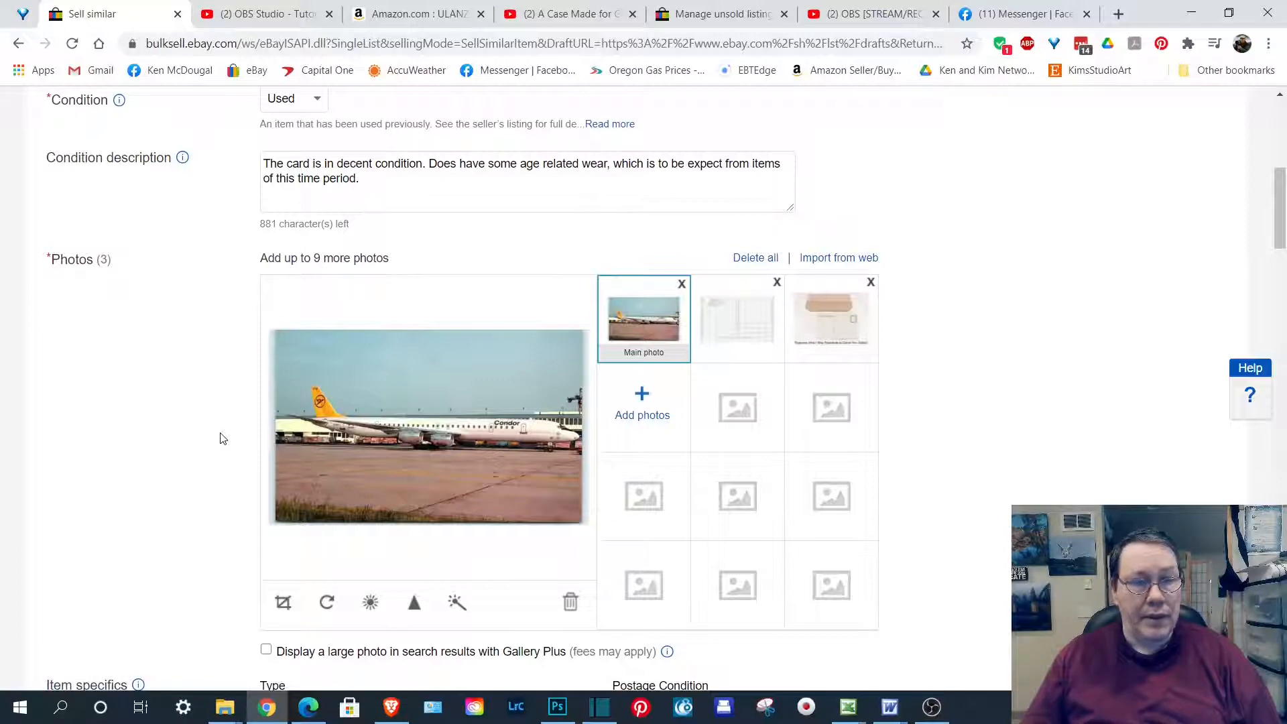
scroll(224, 439, up, 3)
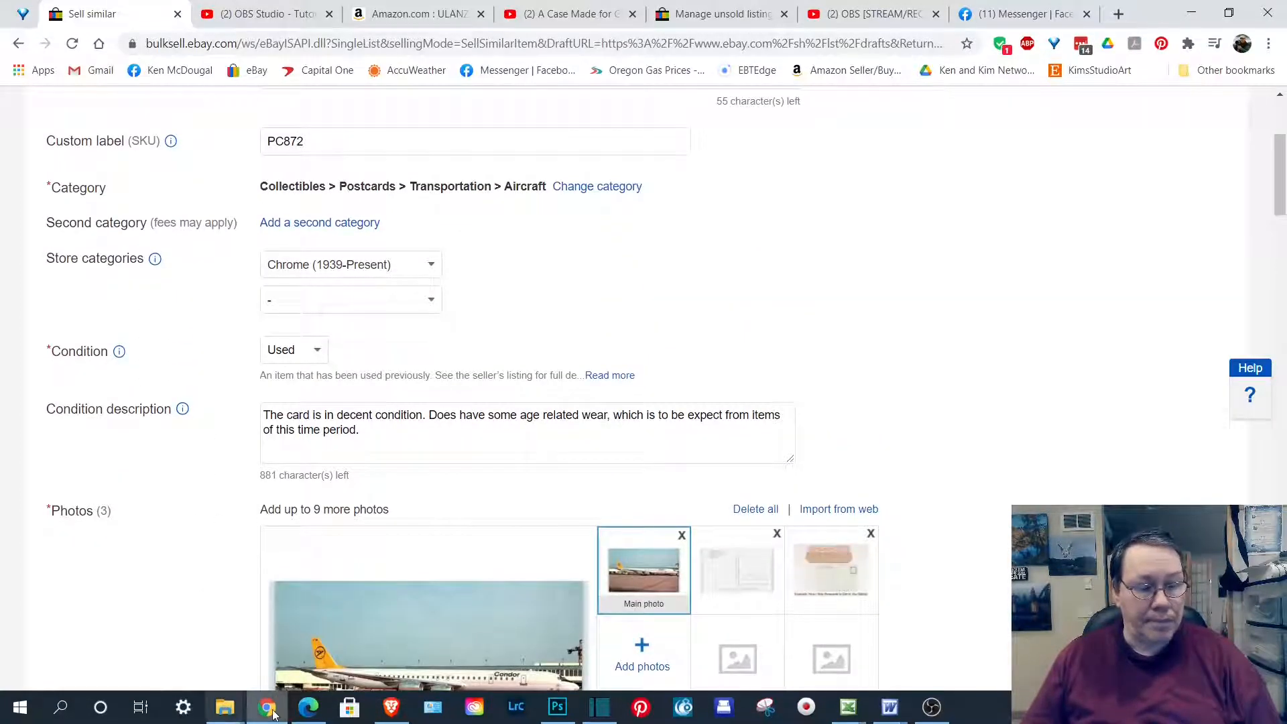
- View the card's images in the PC872 folder in File Explorer, return to the PC folder, and switch back to the browser
mouse_move(228, 712)
click(252, 672)
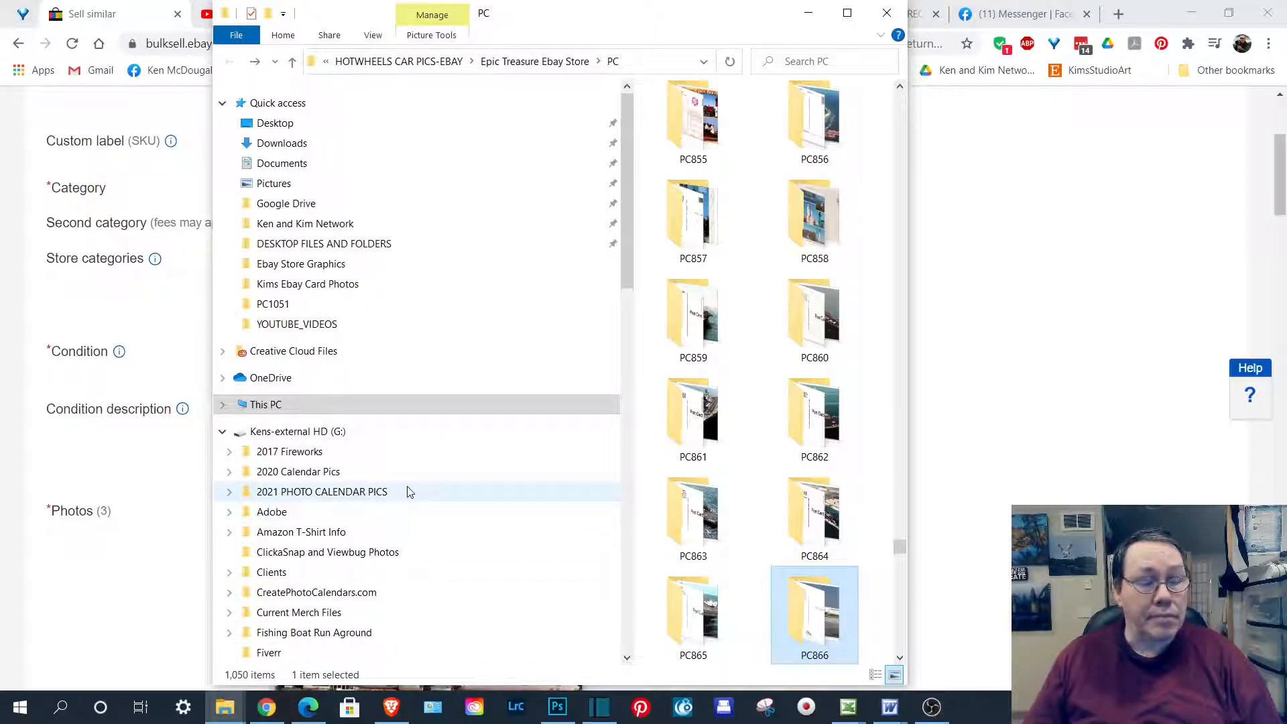
scroll(762, 436, down, 6)
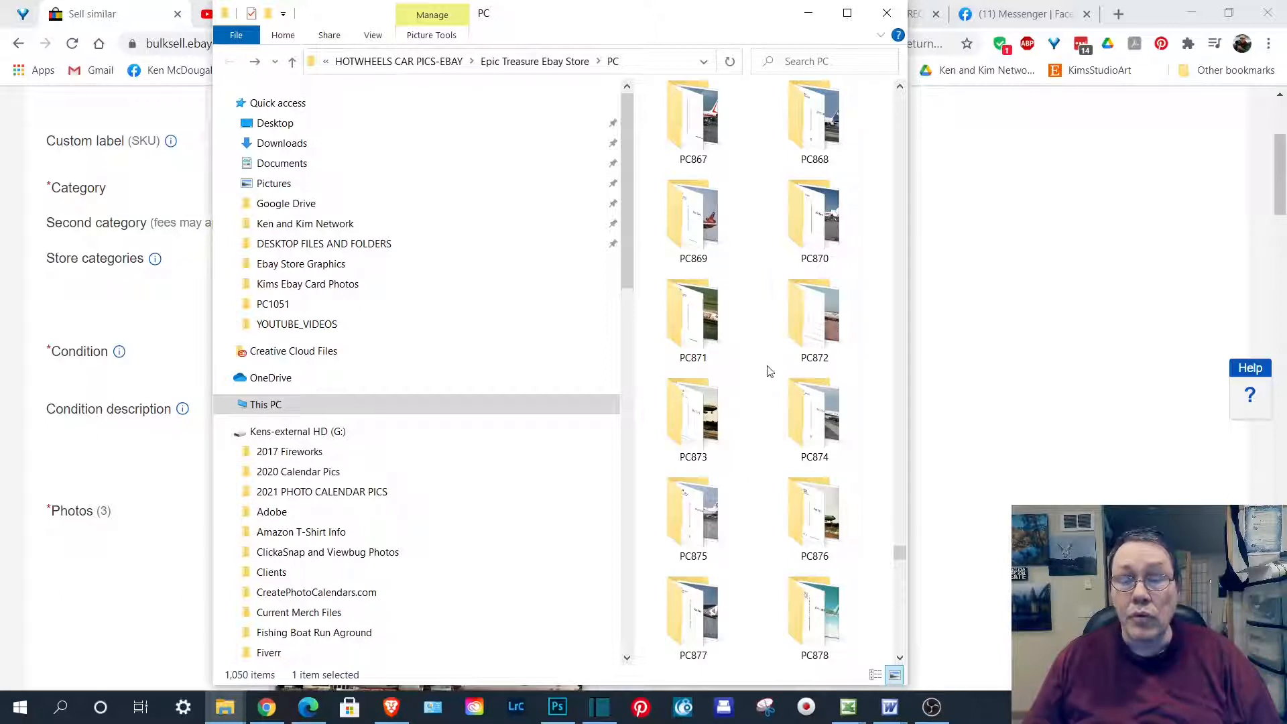
click(809, 336)
double_click(808, 335)
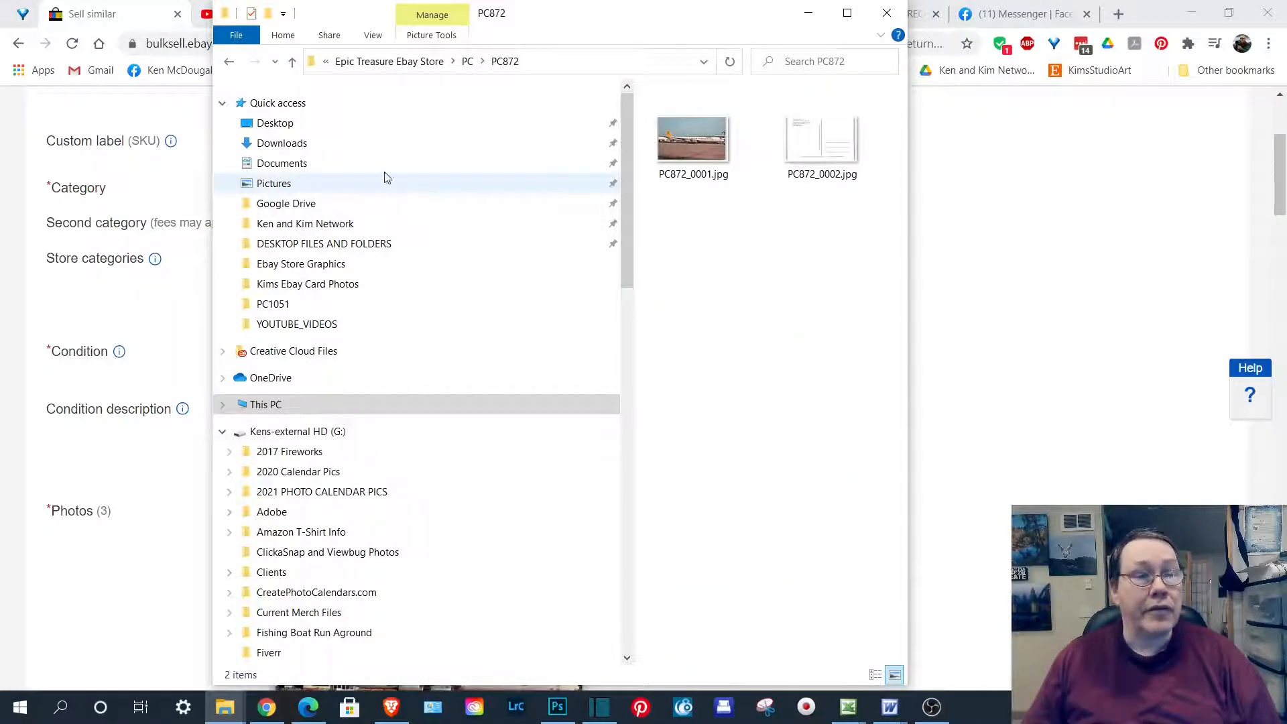
click(230, 62)
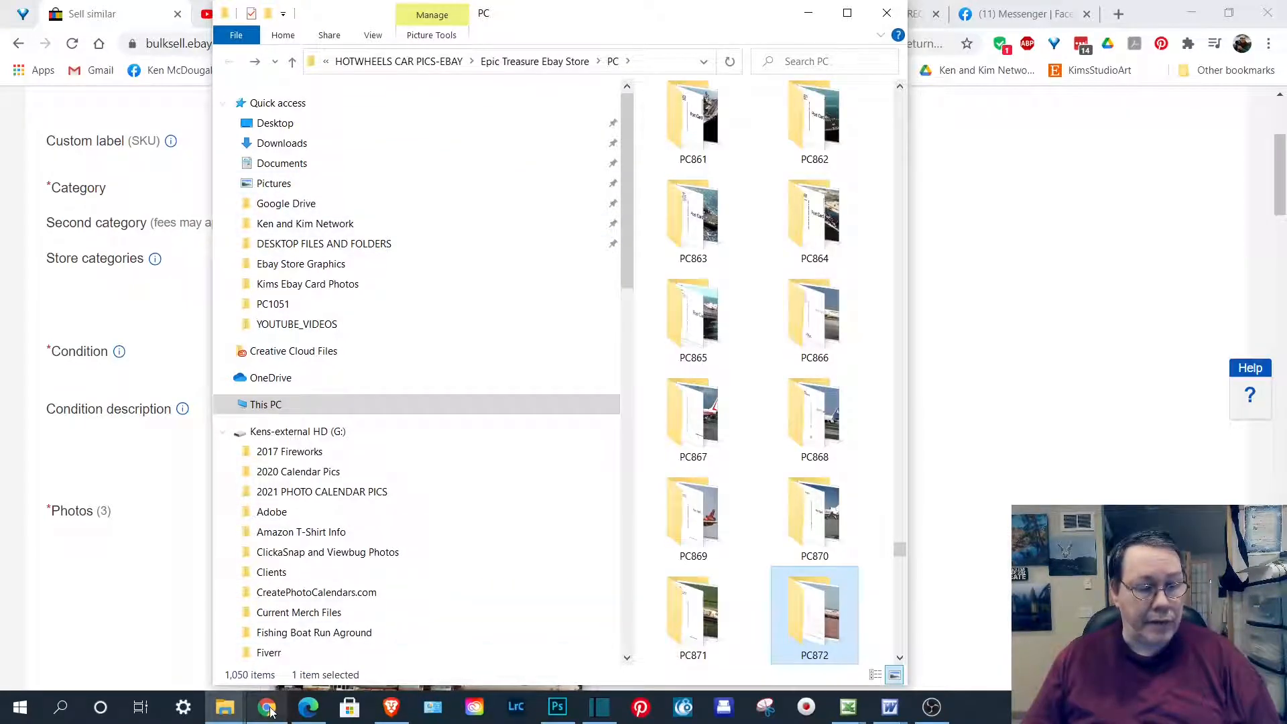
mouse_move(269, 712)
click(281, 643)
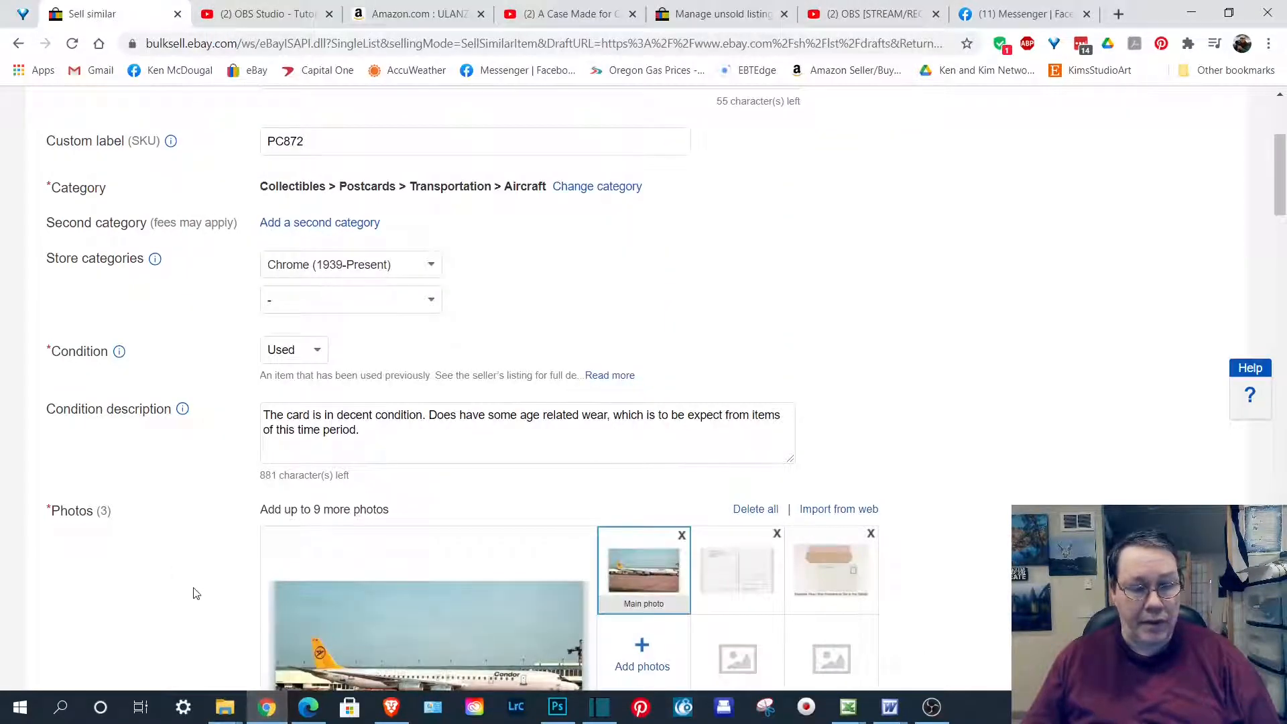
- Review the Condor postcard's photos and item specifics, and check its item description for outdated shipping text
scroll(196, 594, down, 2)
scroll(196, 594, down, 5)
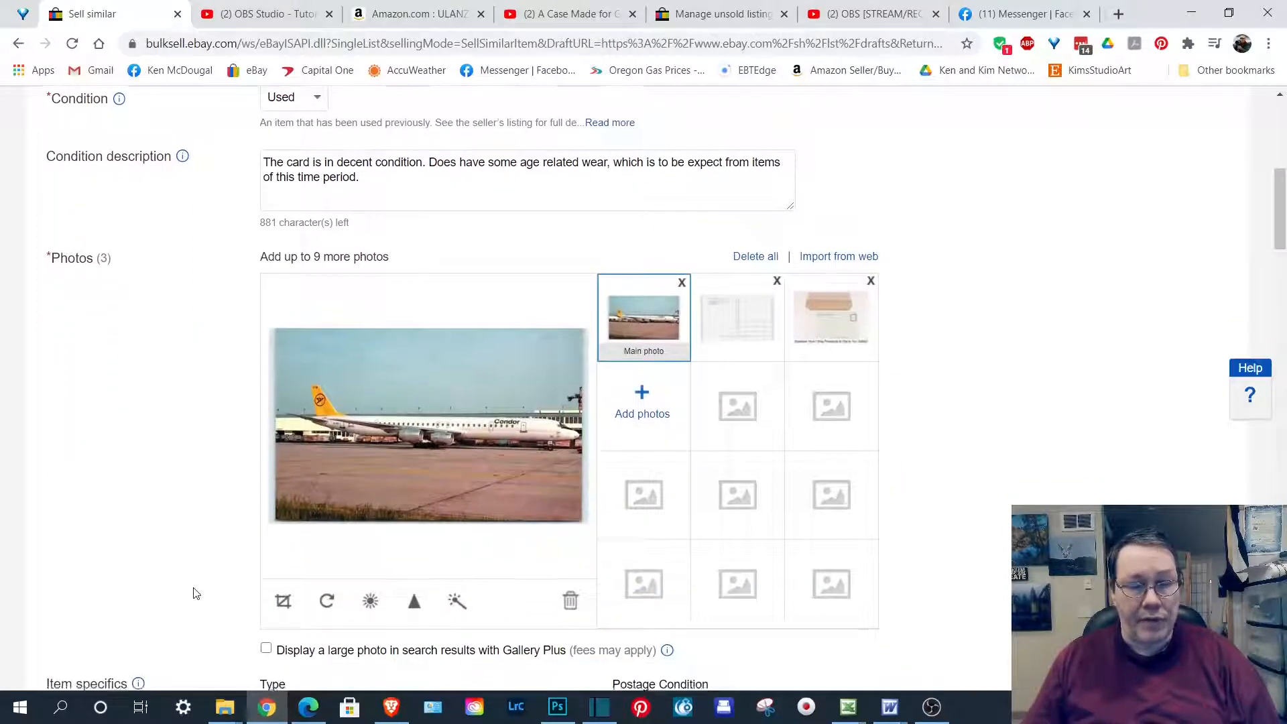
scroll(196, 594, down, 2)
scroll(196, 594, down, 5)
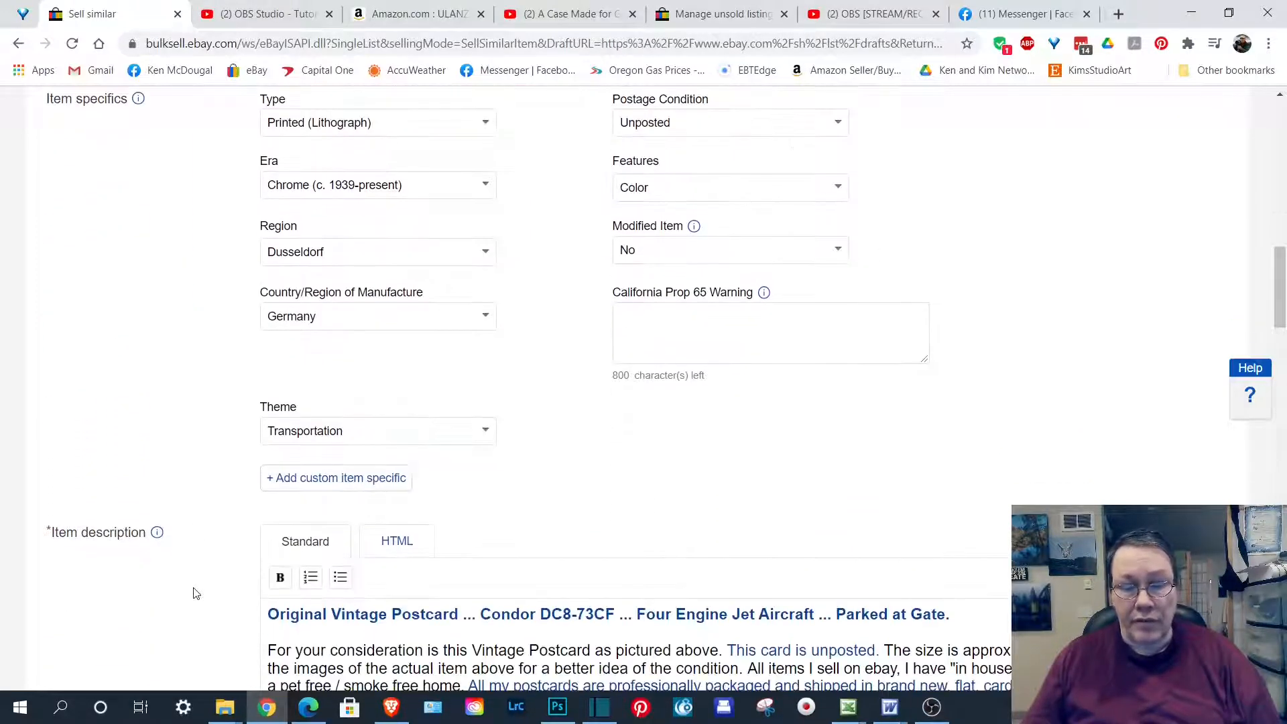
scroll(195, 594, up, 7)
scroll(196, 594, up, 2)
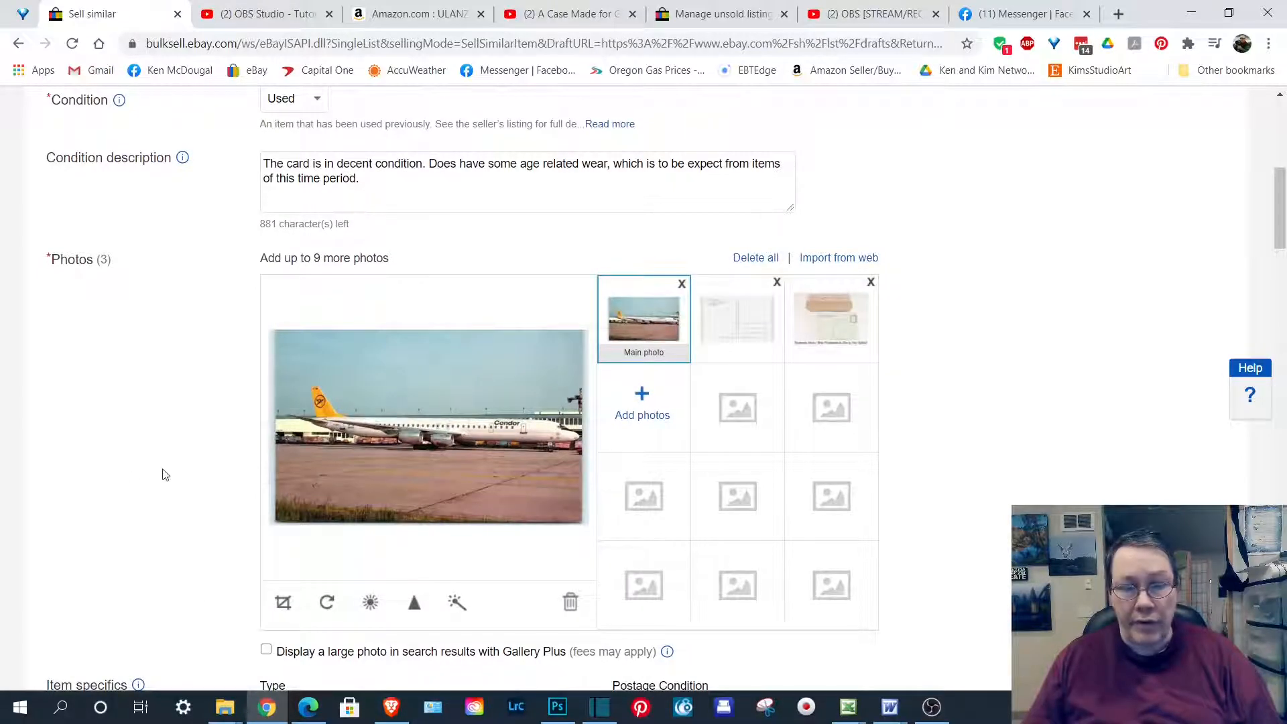
scroll(165, 475, down, 12)
scroll(165, 475, down, 3)
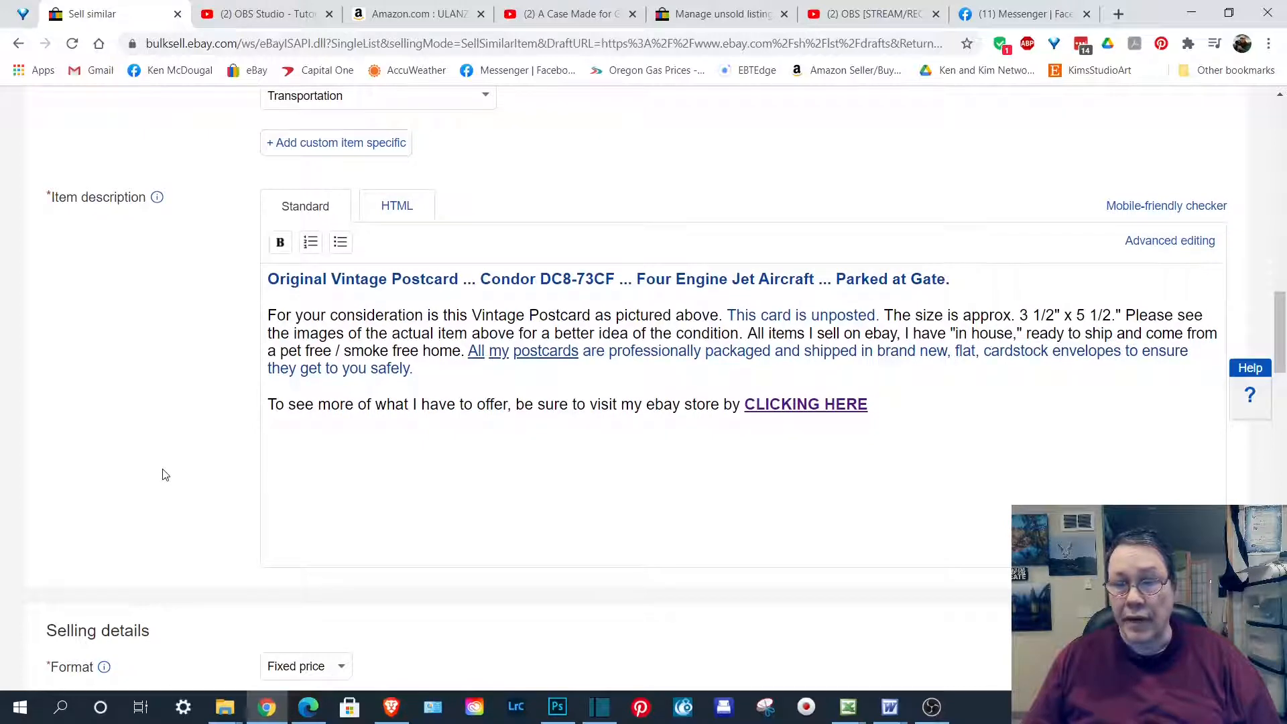
- Set the Condor postcard's Buy It Now price to $6.25 and list it for sale, finishing without creating another listing
scroll(165, 475, down, 8)
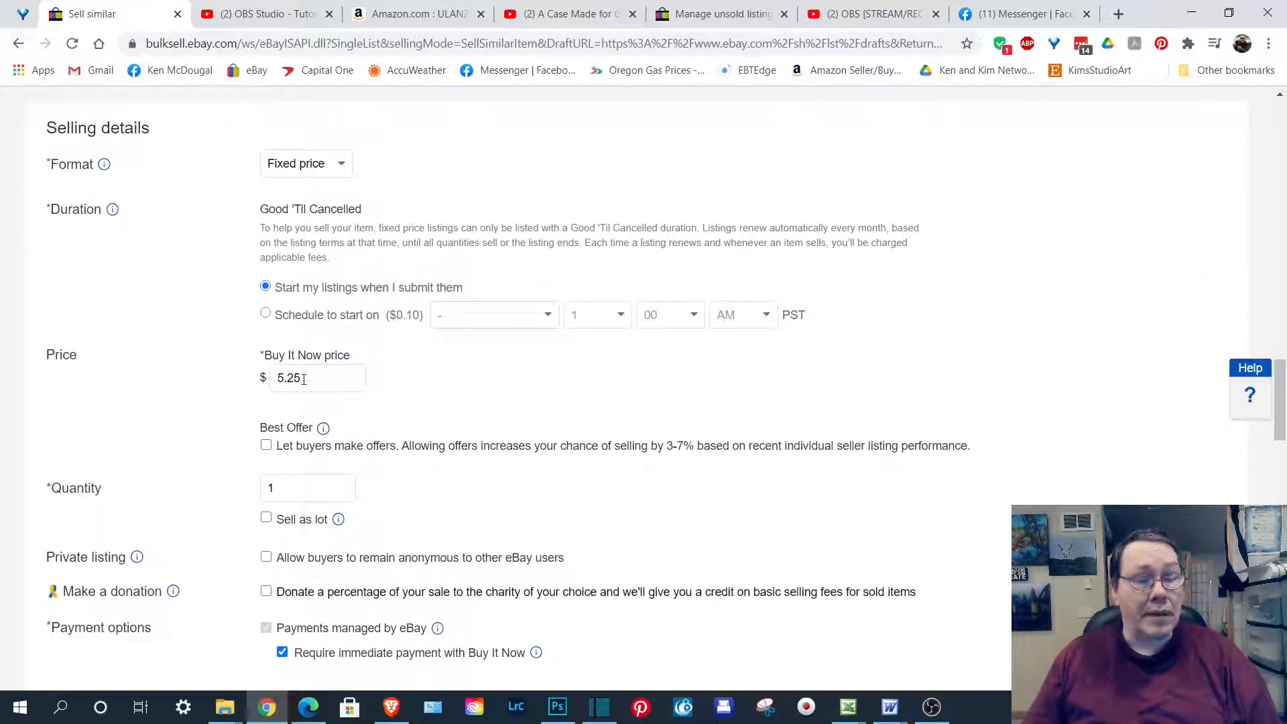
text(6.25)
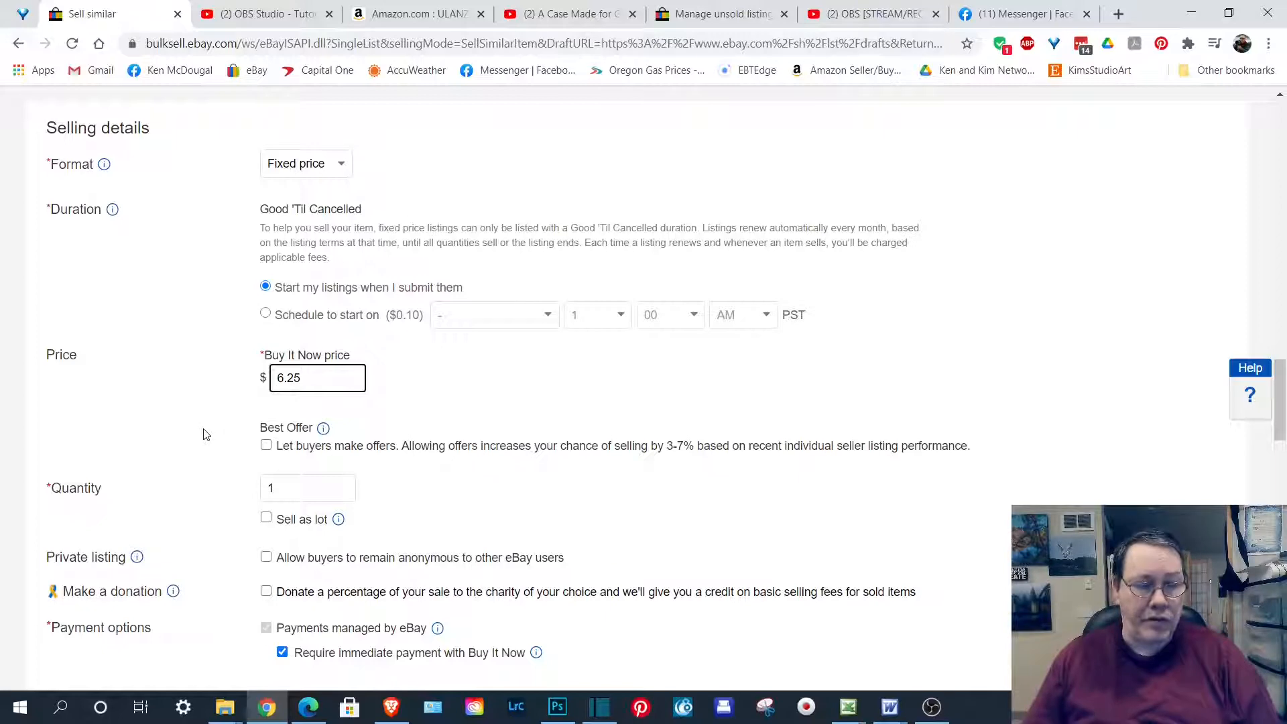
scroll(214, 446, down, 6)
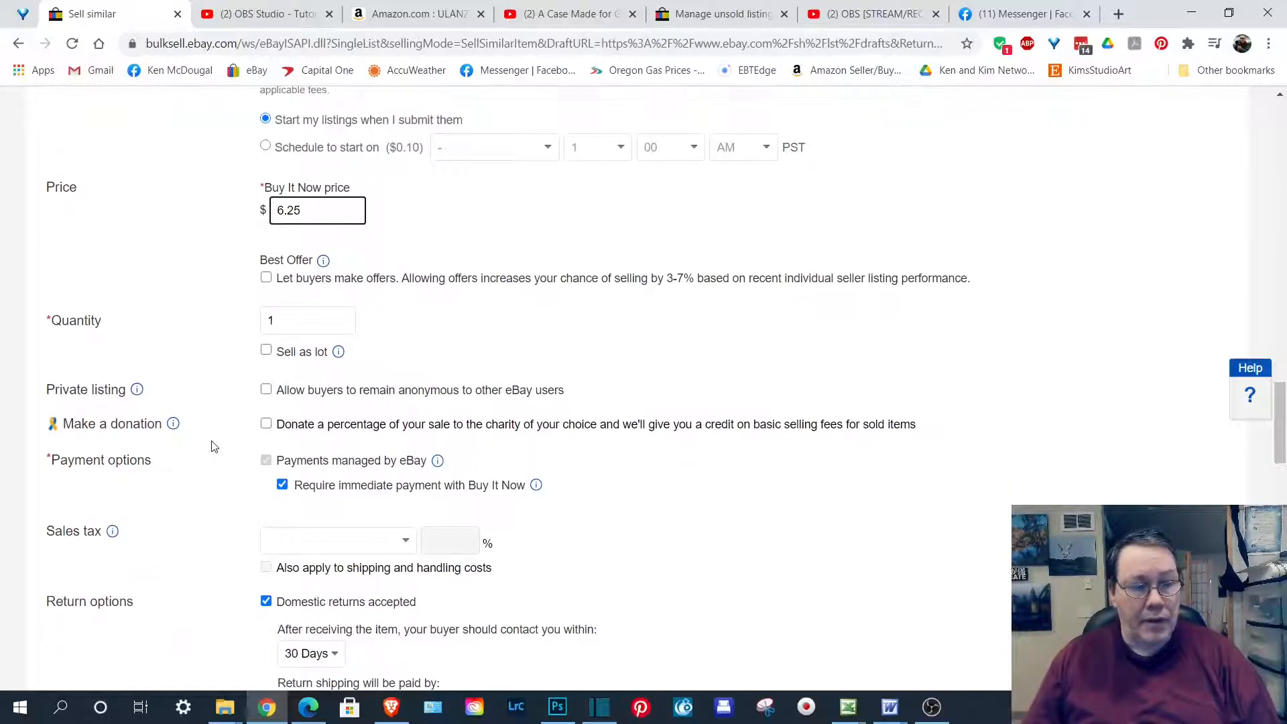
scroll(214, 446, down, 7)
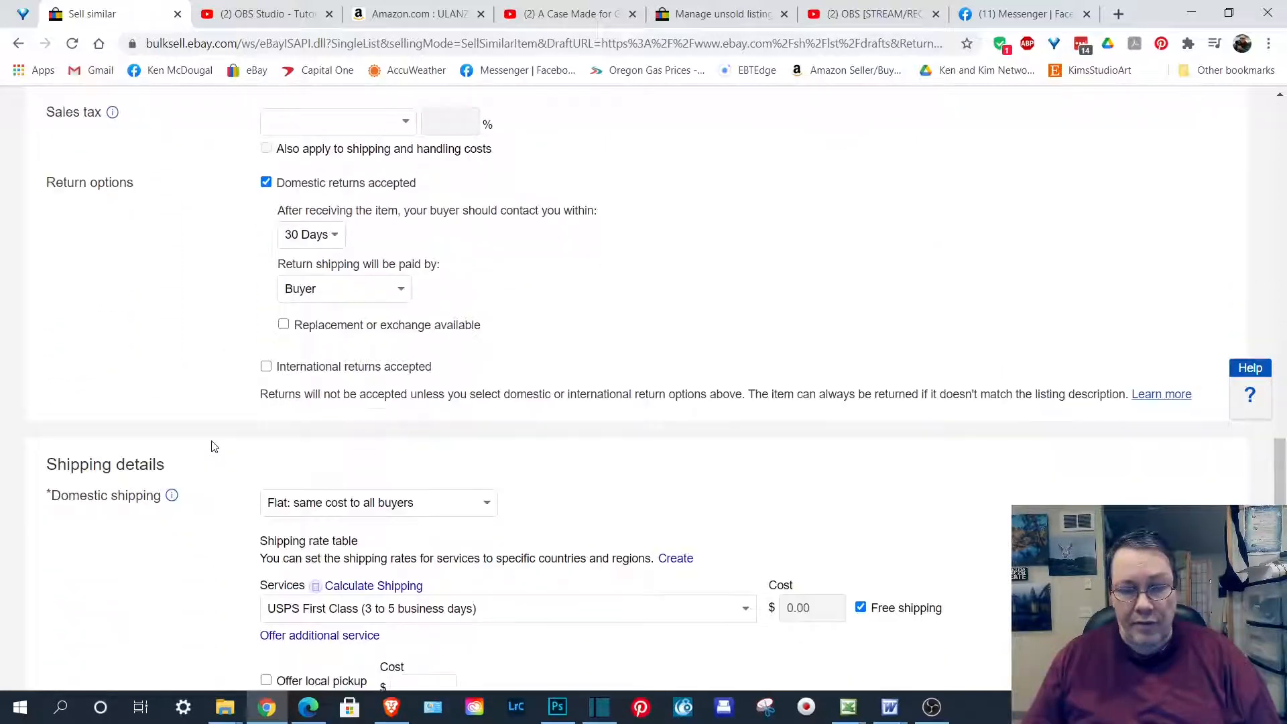
scroll(214, 447, down, 1)
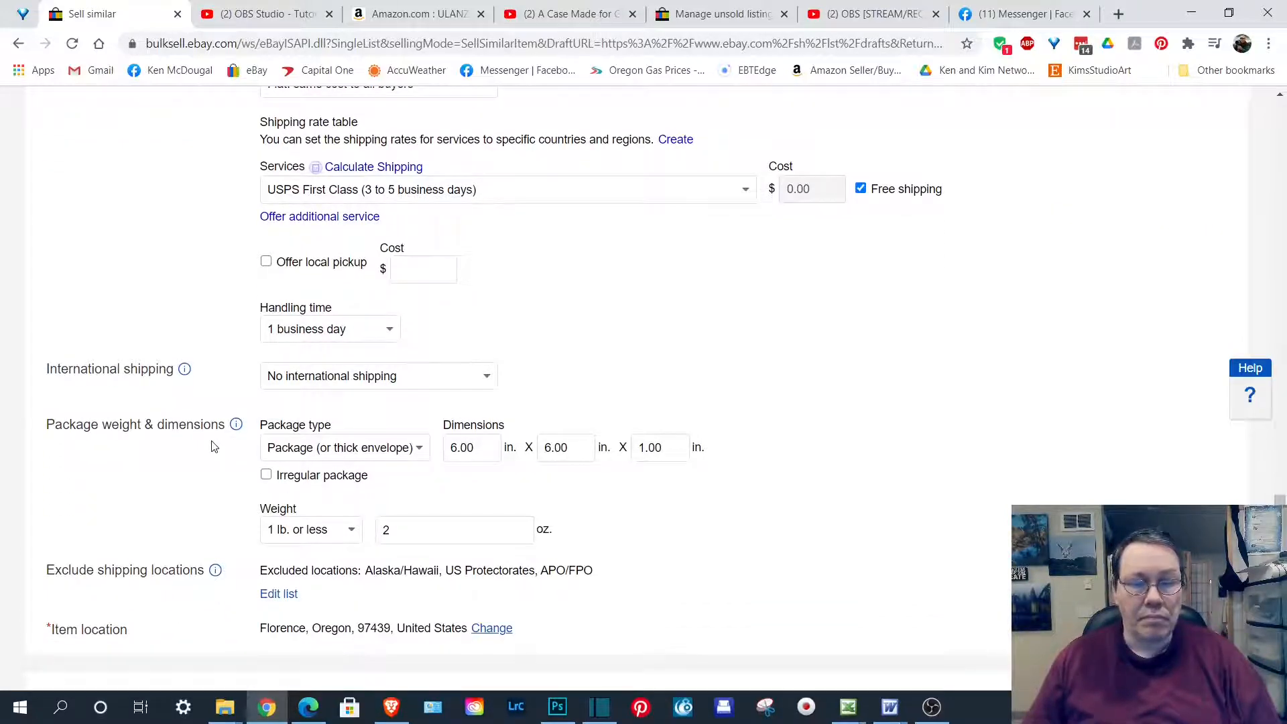
scroll(214, 447, down, 10)
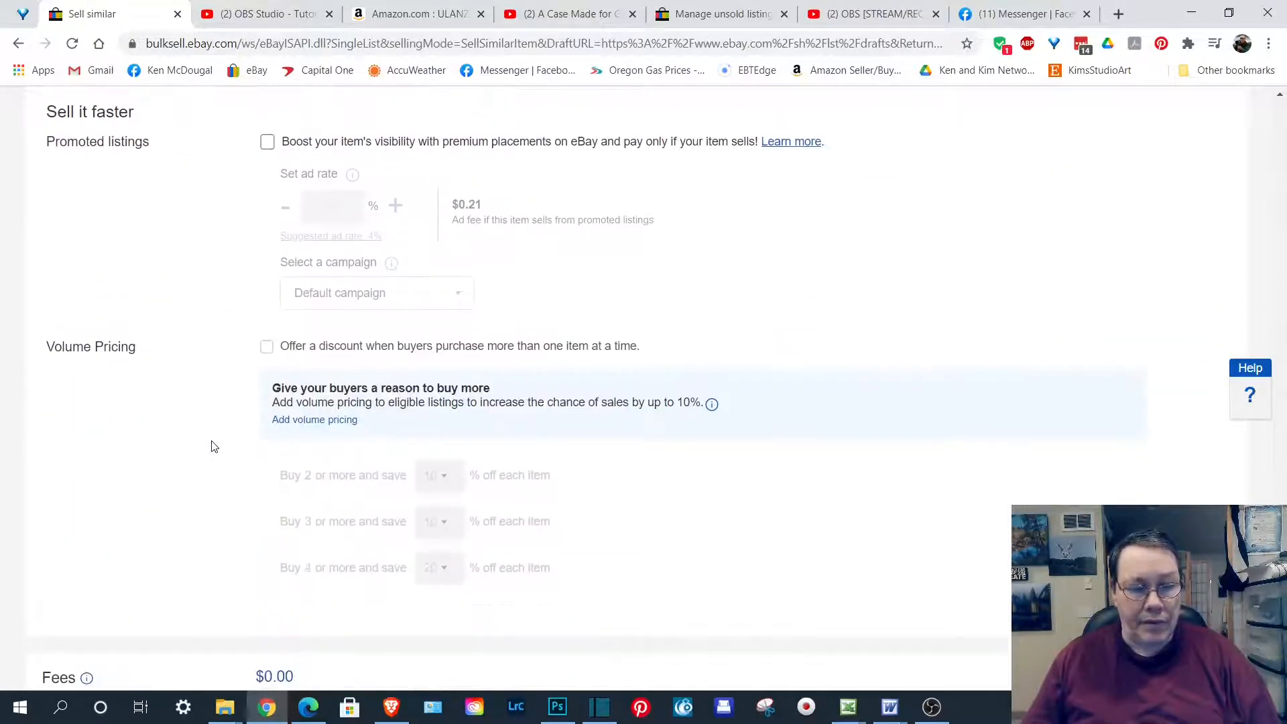
click(131, 619)
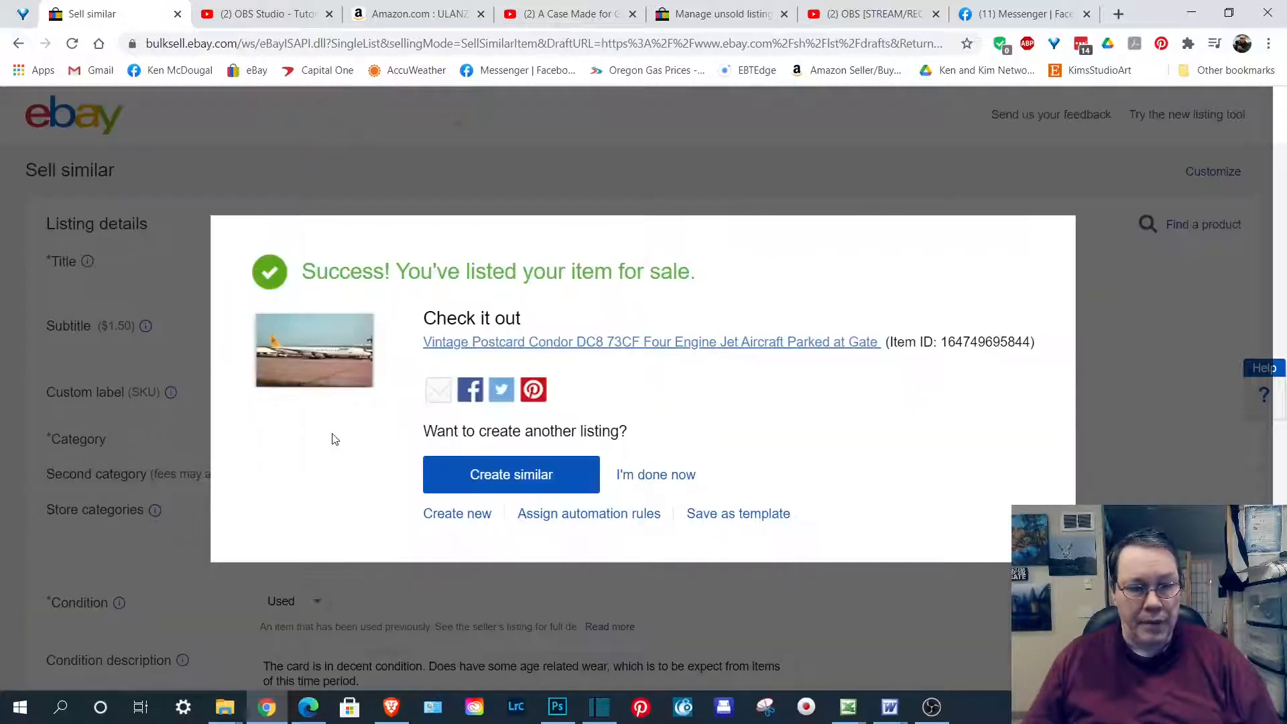
click(633, 475)
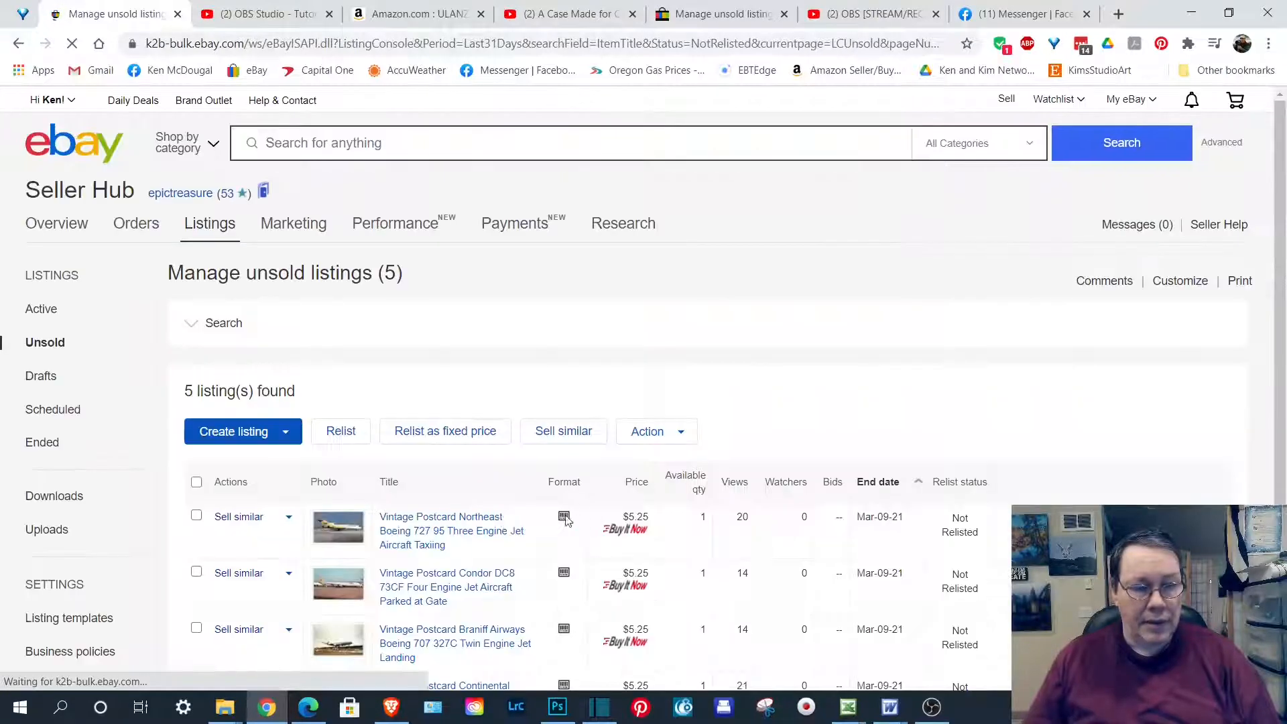
- Delete the old Condor DC8 73CF postcard entry from the unsold listings
click(197, 572)
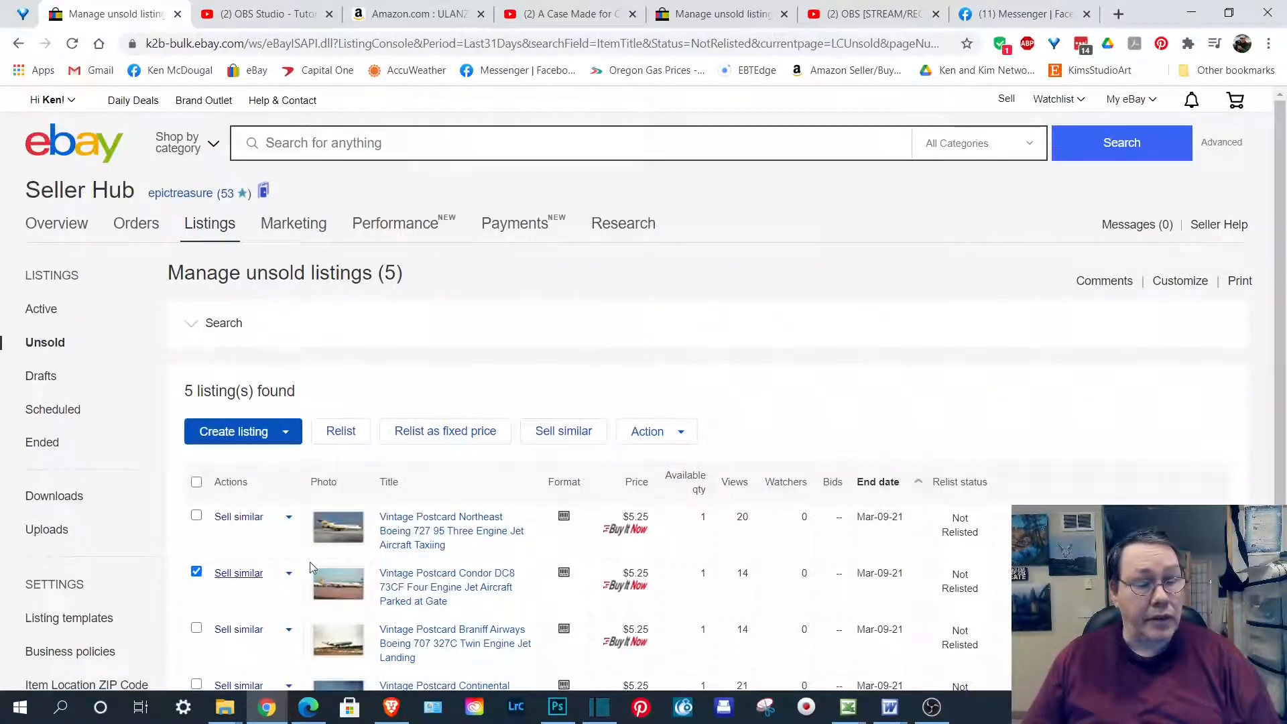
click(639, 432)
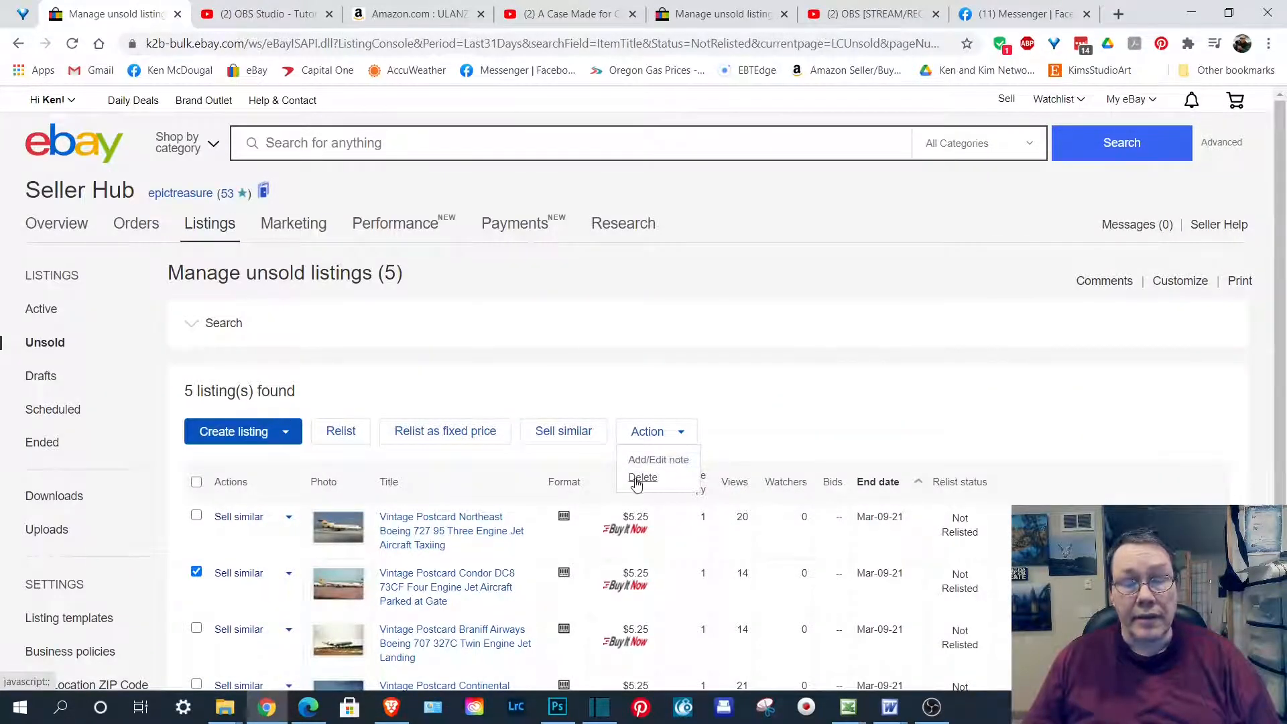
click(643, 476)
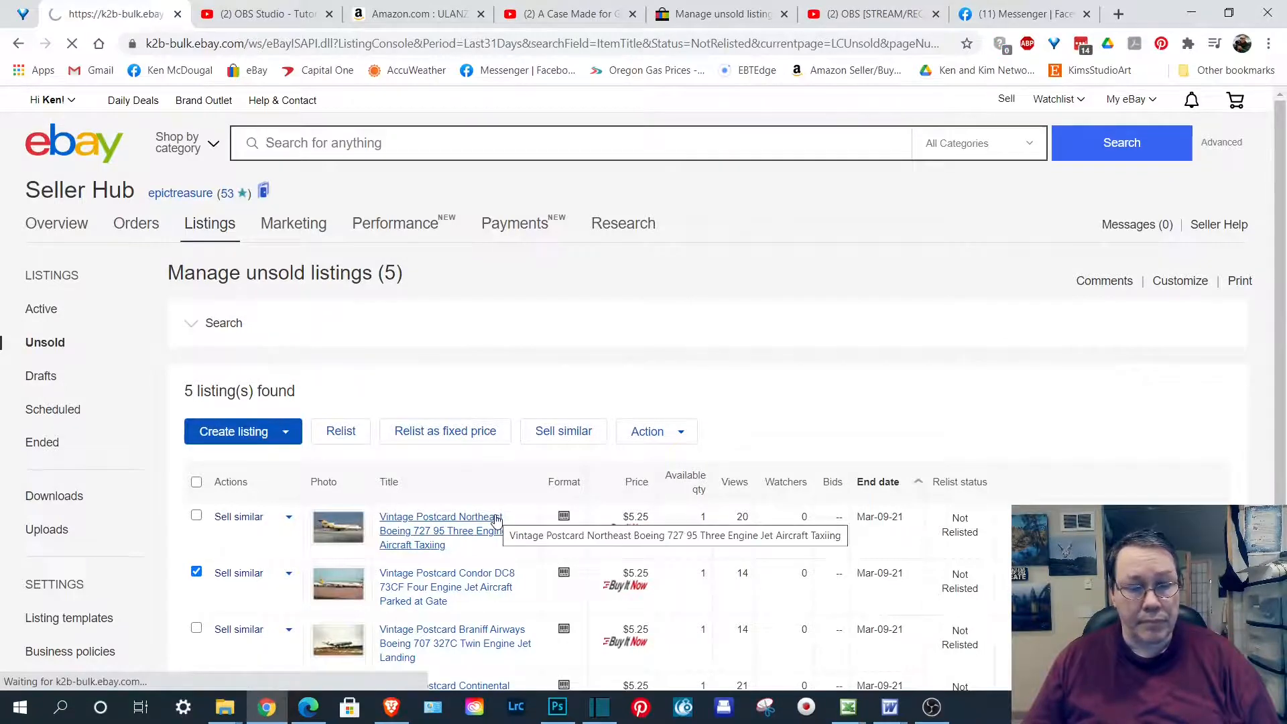
- Start a similar listing from the unsold Braniff Airways Boeing 707 327C postcard and check its photos and custom label
scroll(439, 510, down, 1)
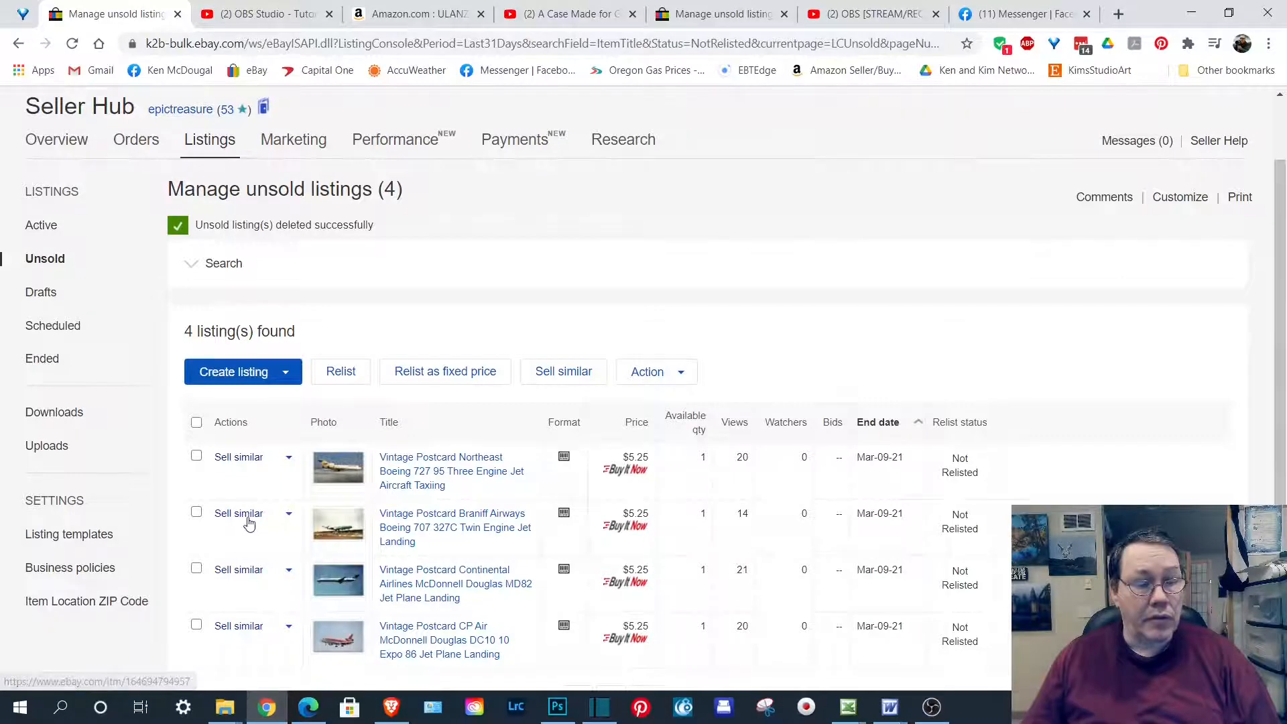
click(246, 522)
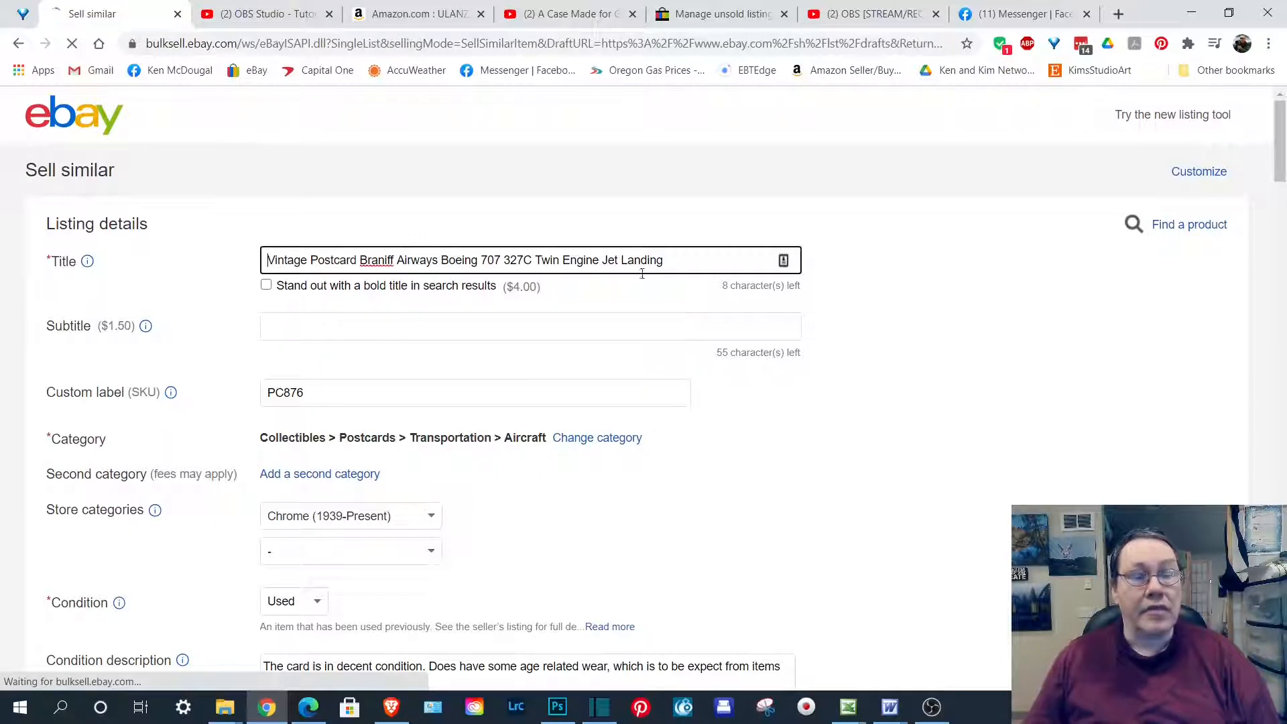
scroll(222, 411, down, 1)
scroll(223, 412, down, 5)
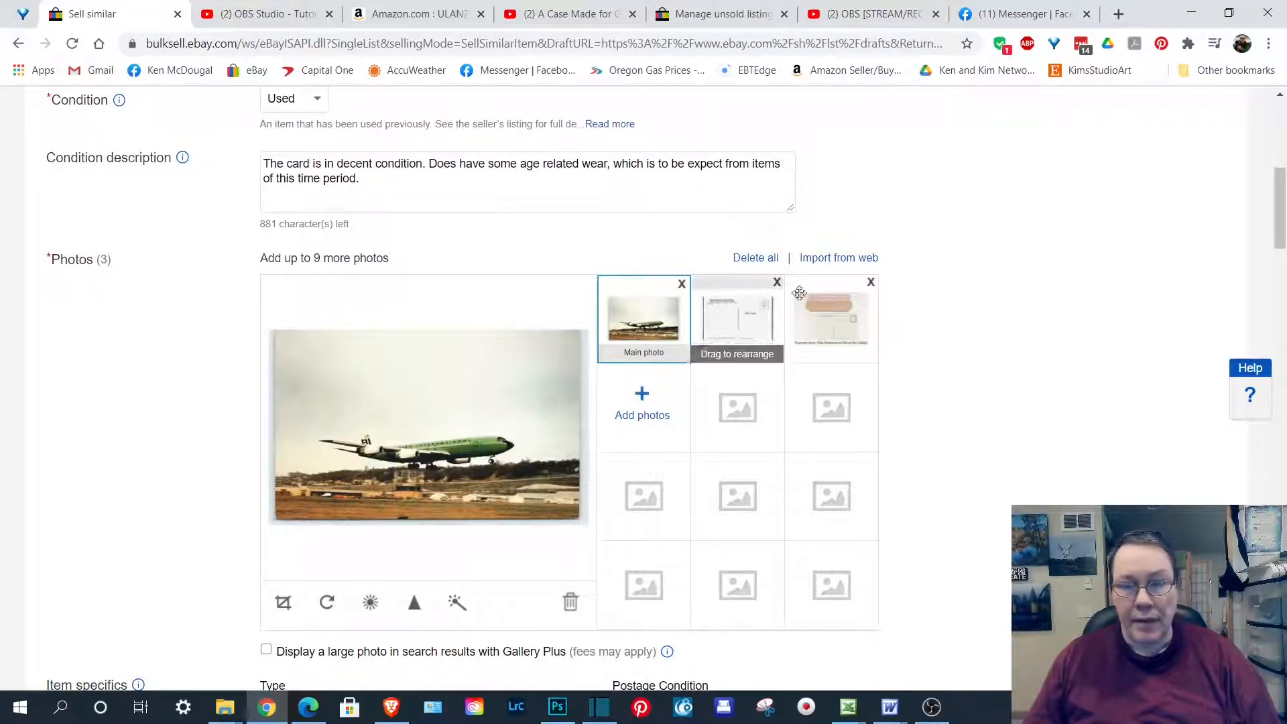
scroll(300, 334, up, 3)
scroll(301, 333, up, 1)
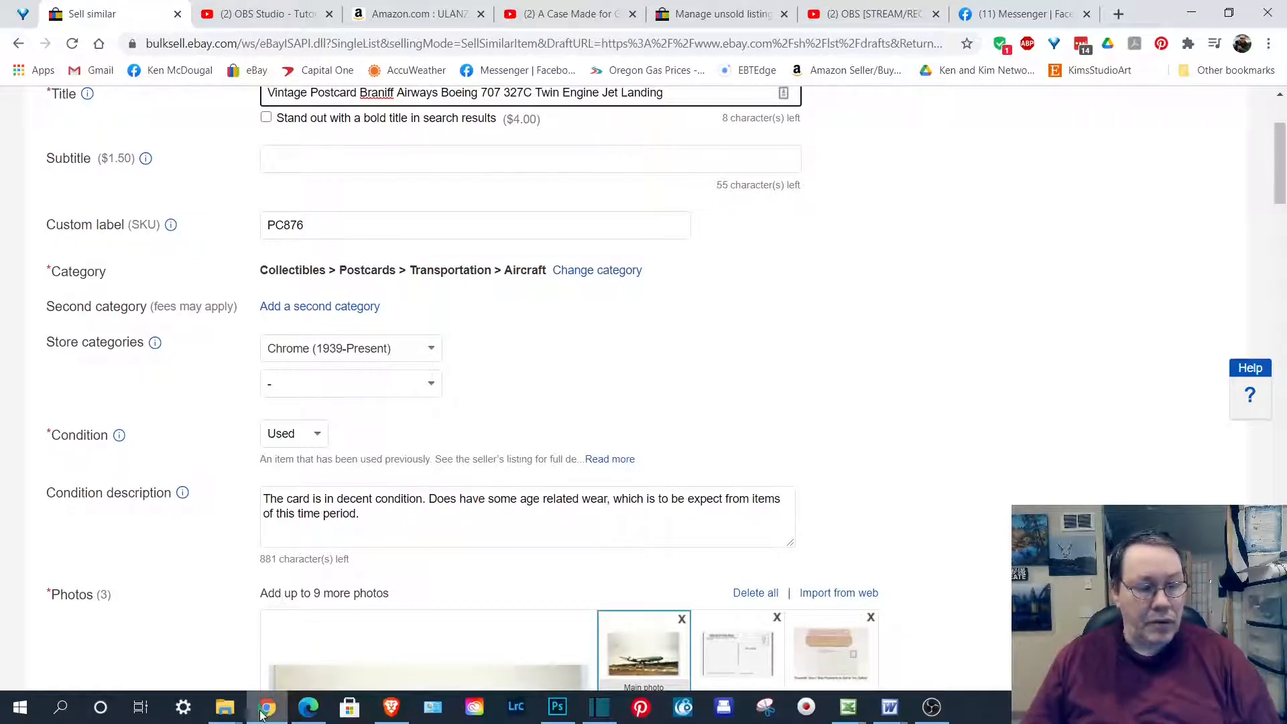
- View the card's images in the PC876 folder in File Explorer, return to the PC folder, and switch back to the browser
mouse_move(228, 714)
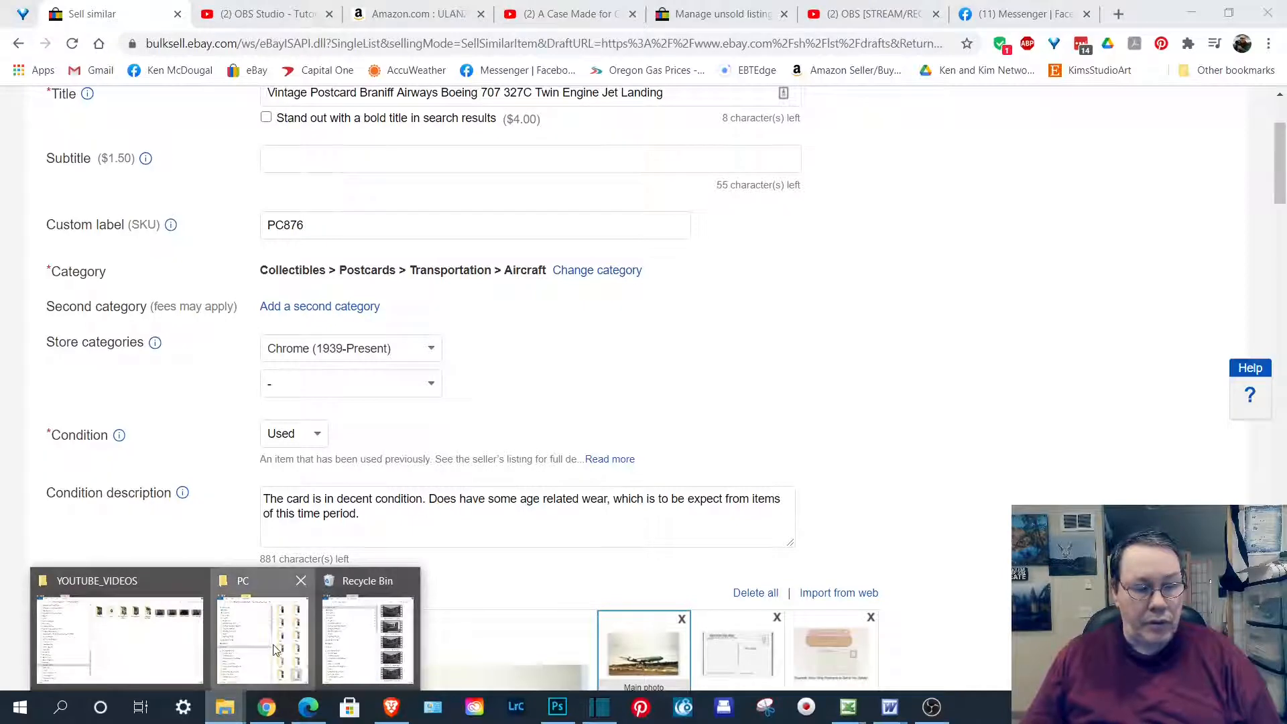
click(273, 647)
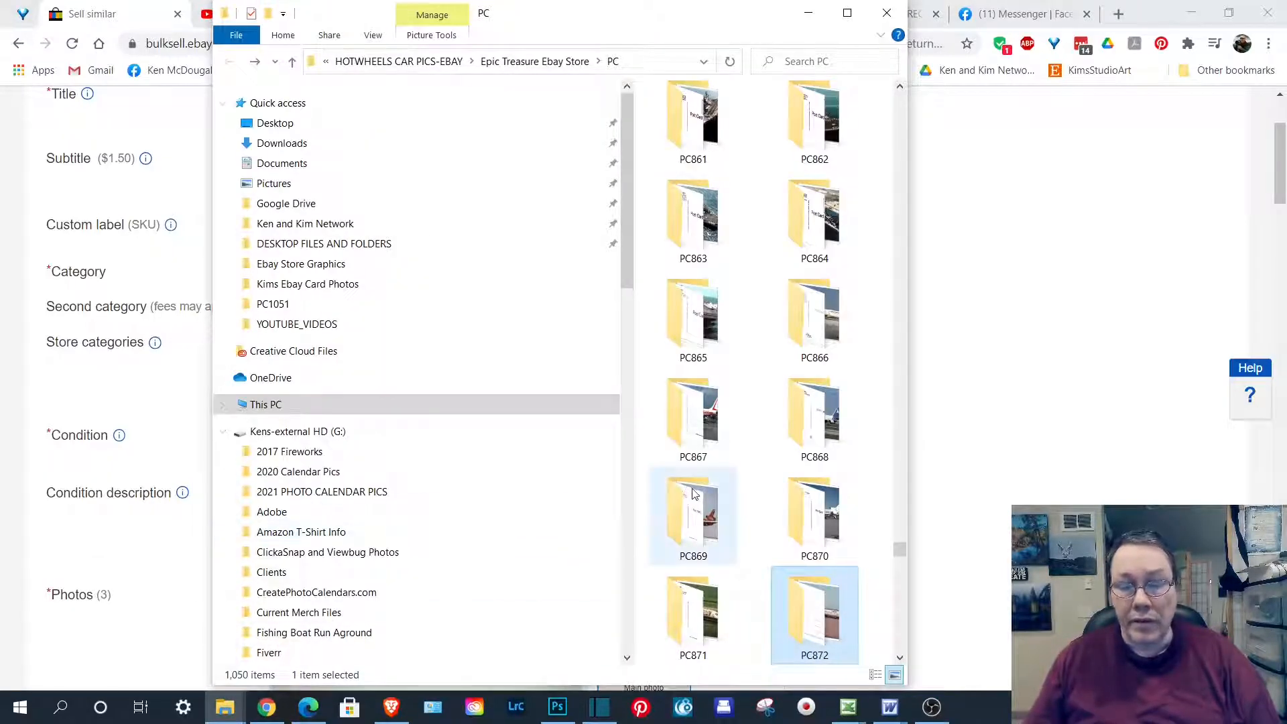
scroll(693, 494, down, 3)
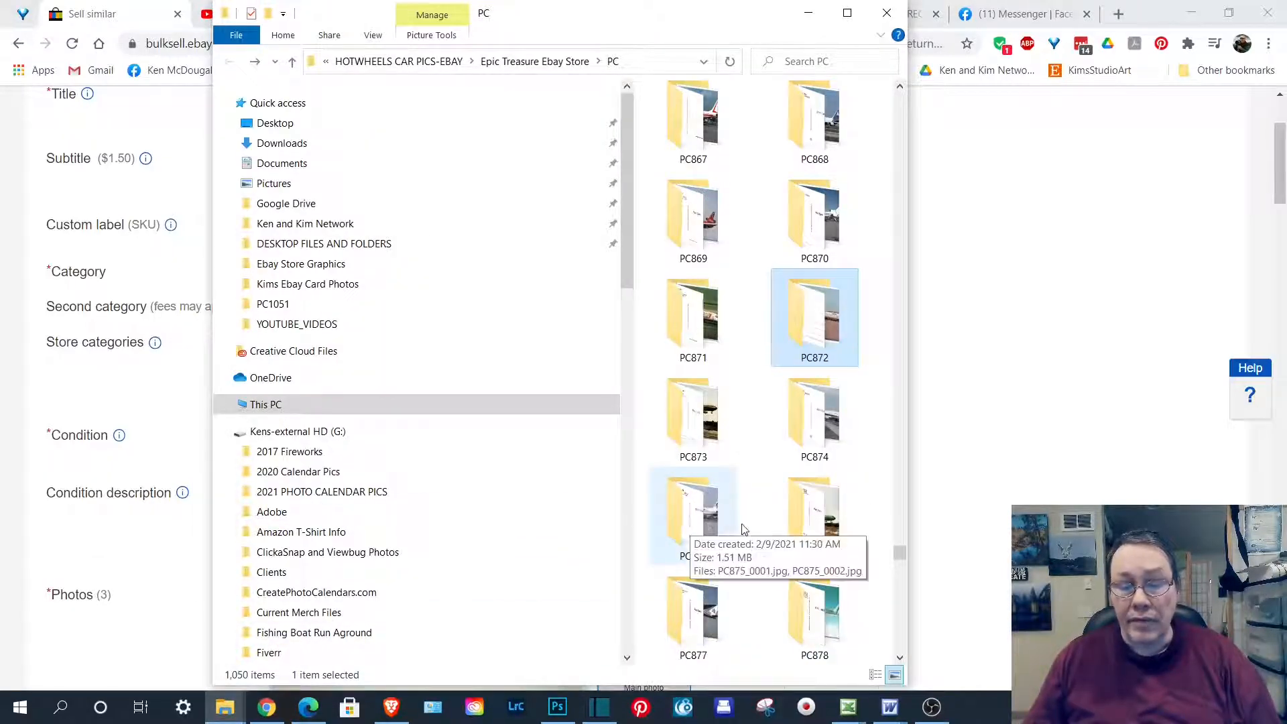
double_click(810, 518)
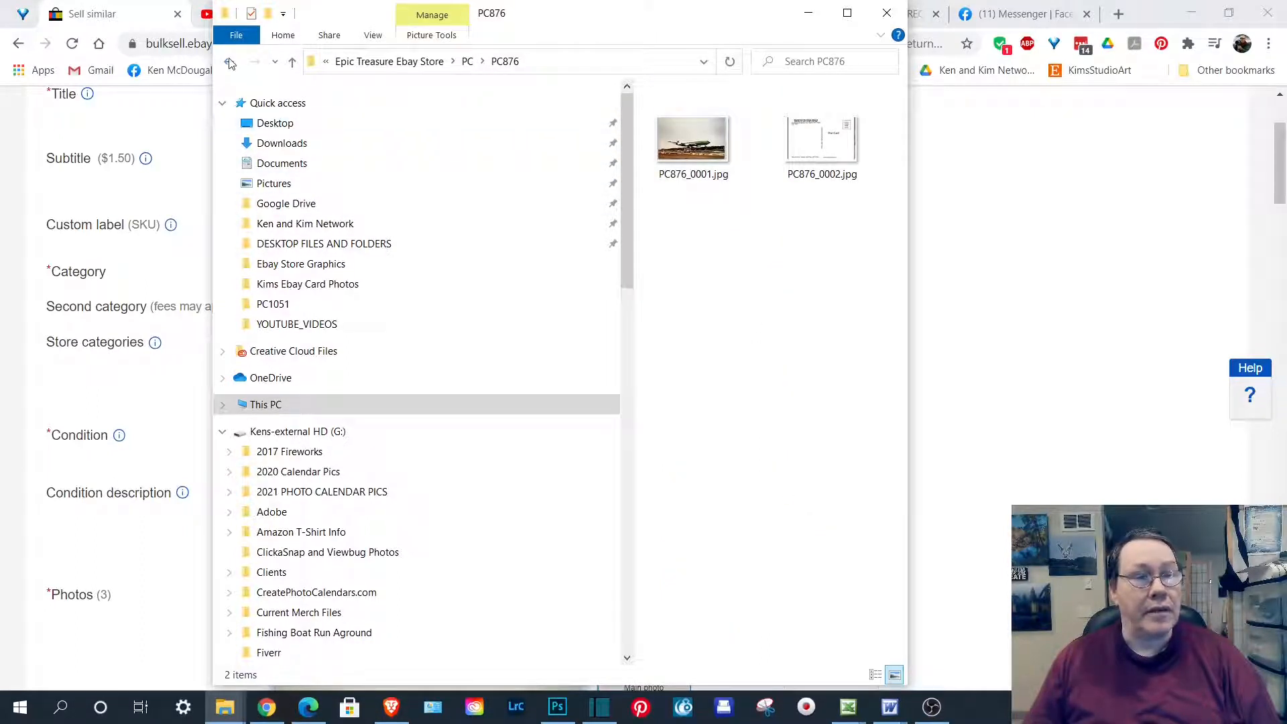
click(229, 63)
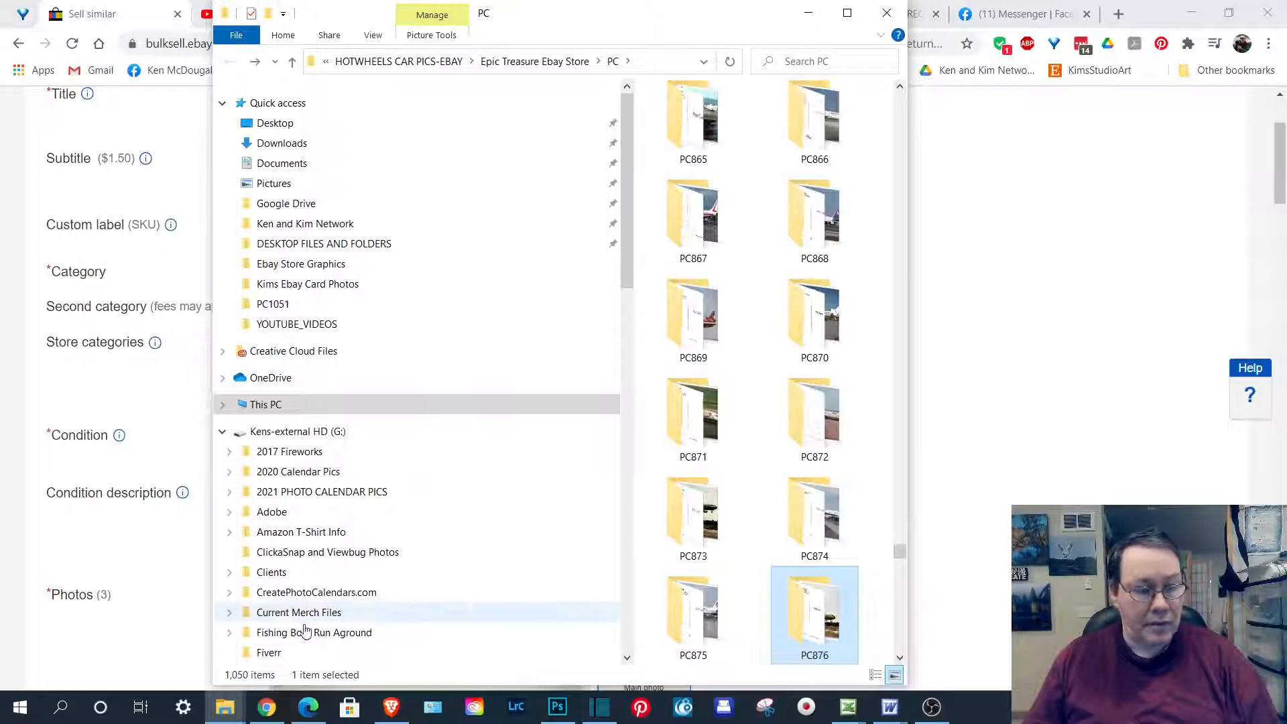
click(267, 711)
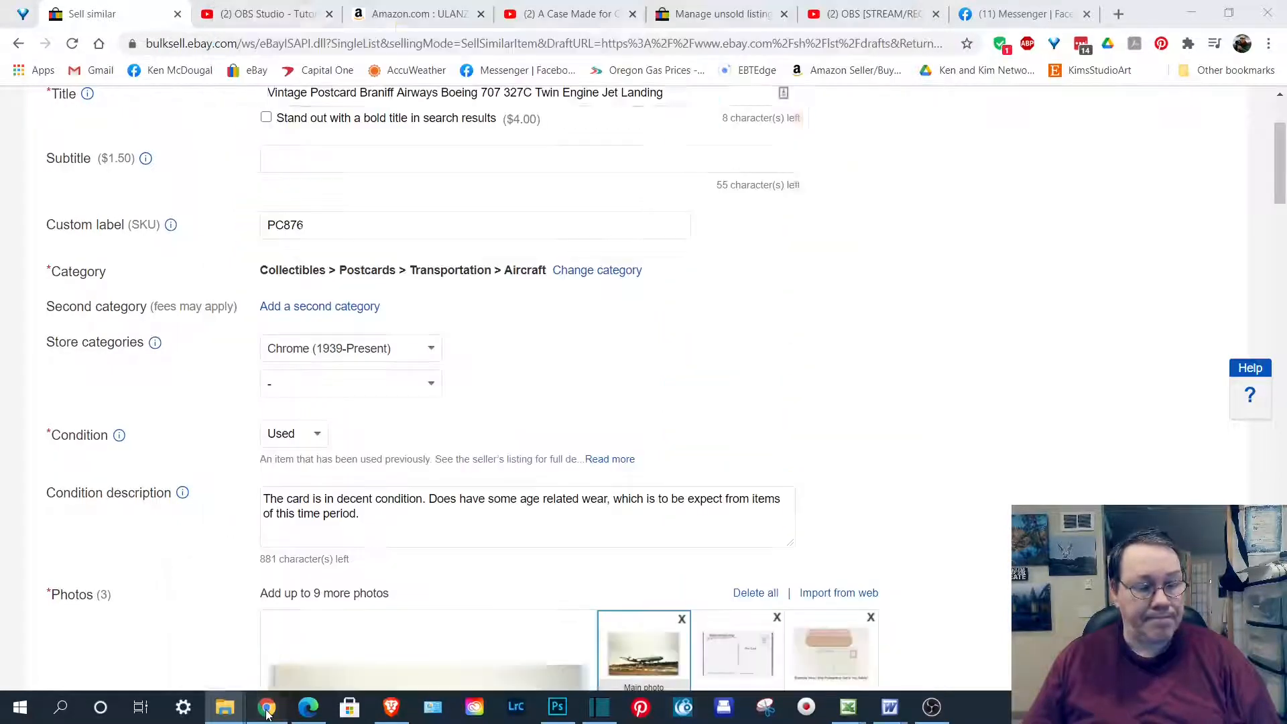
- Review the Braniff postcard's photos, item specifics and item description
scroll(210, 574, down, 4)
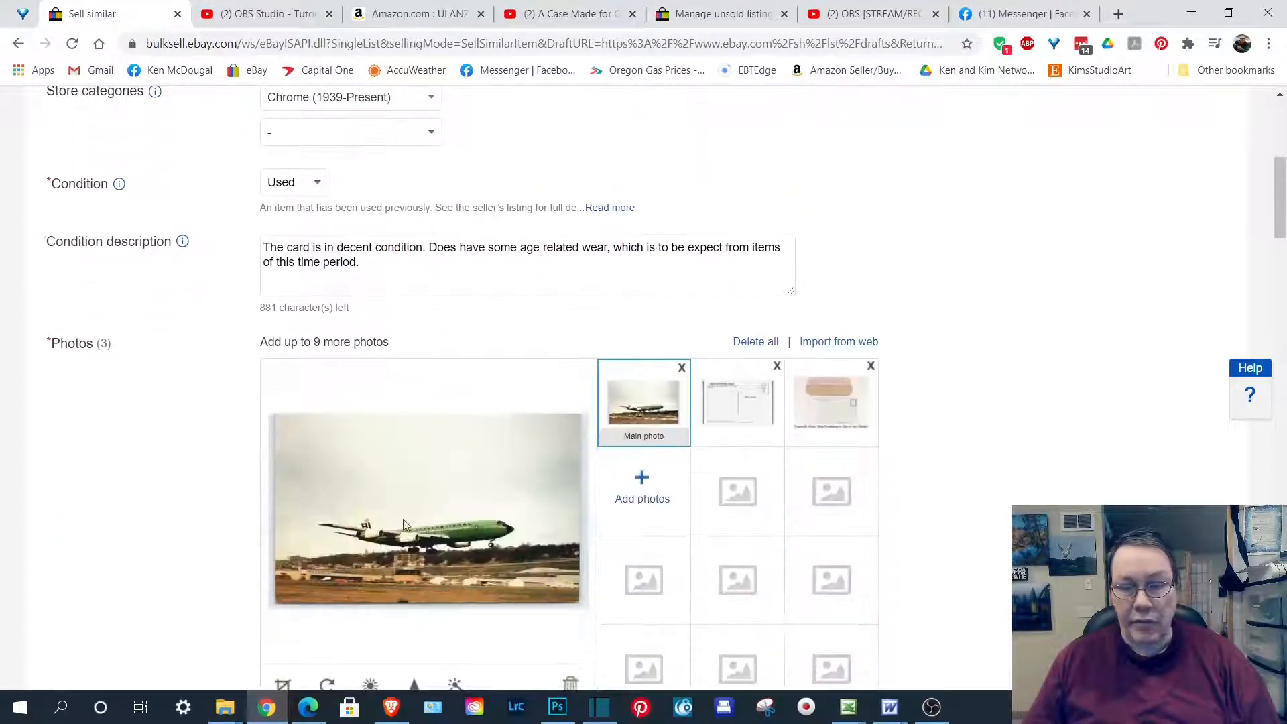
scroll(114, 469, down, 2)
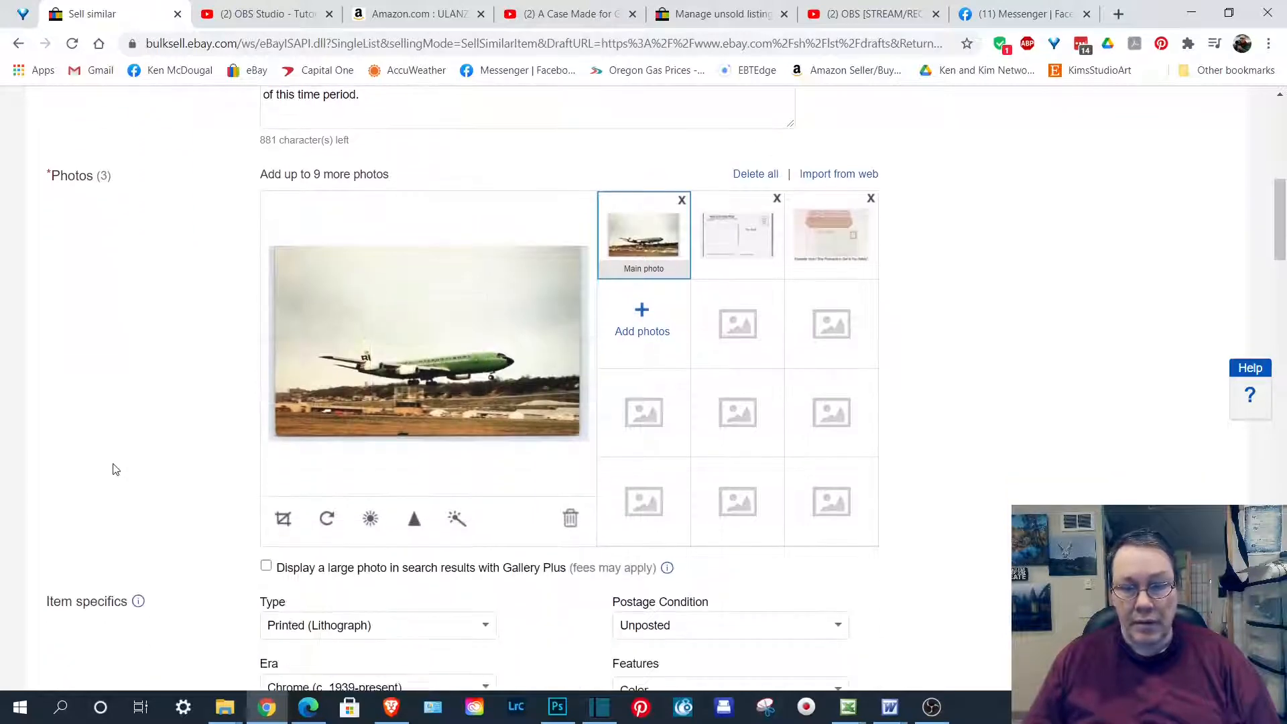
scroll(114, 469, down, 9)
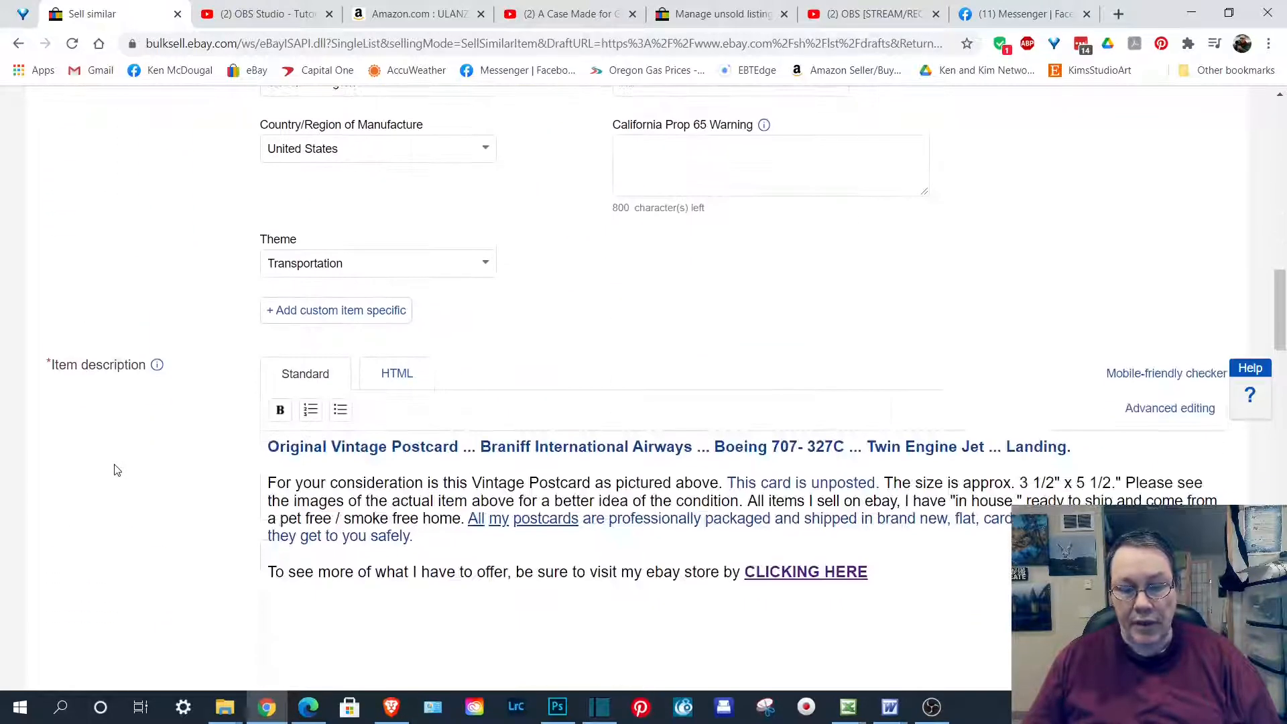
scroll(114, 469, down, 1)
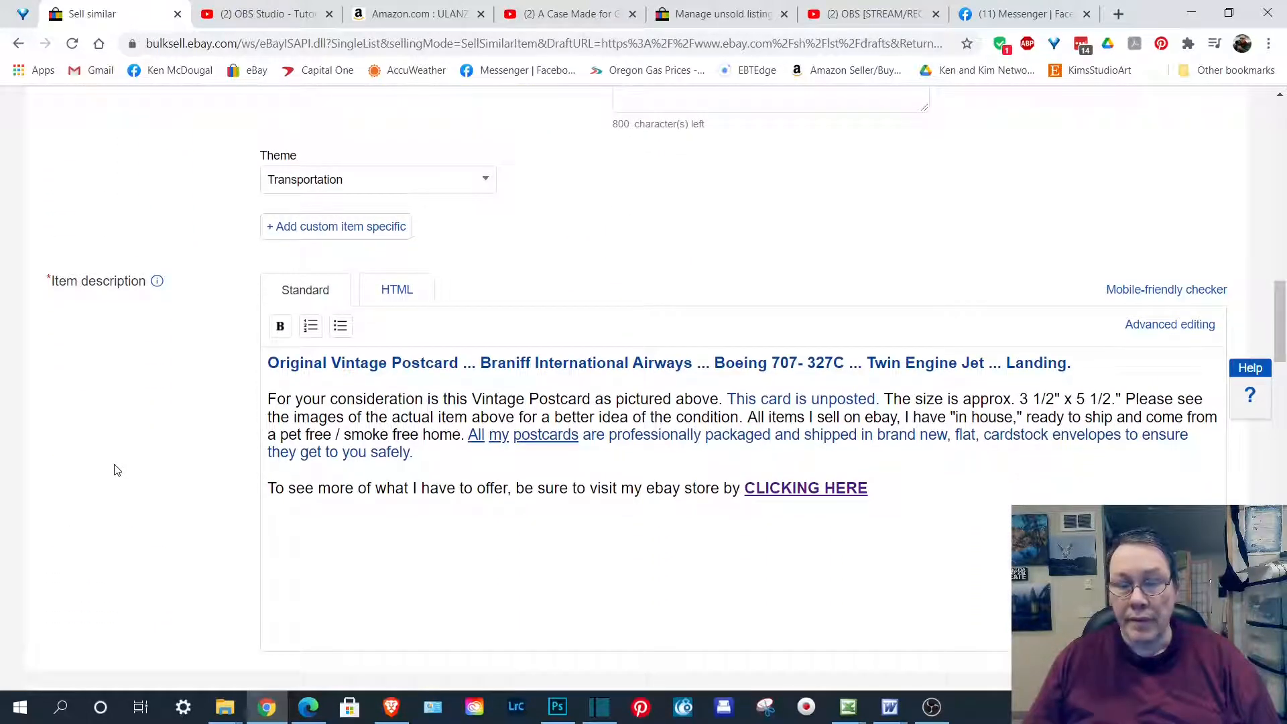
- Review the price, returns and shipping details, list the Braniff postcard for sale, and finish without creating another listing
scroll(114, 470, down, 6)
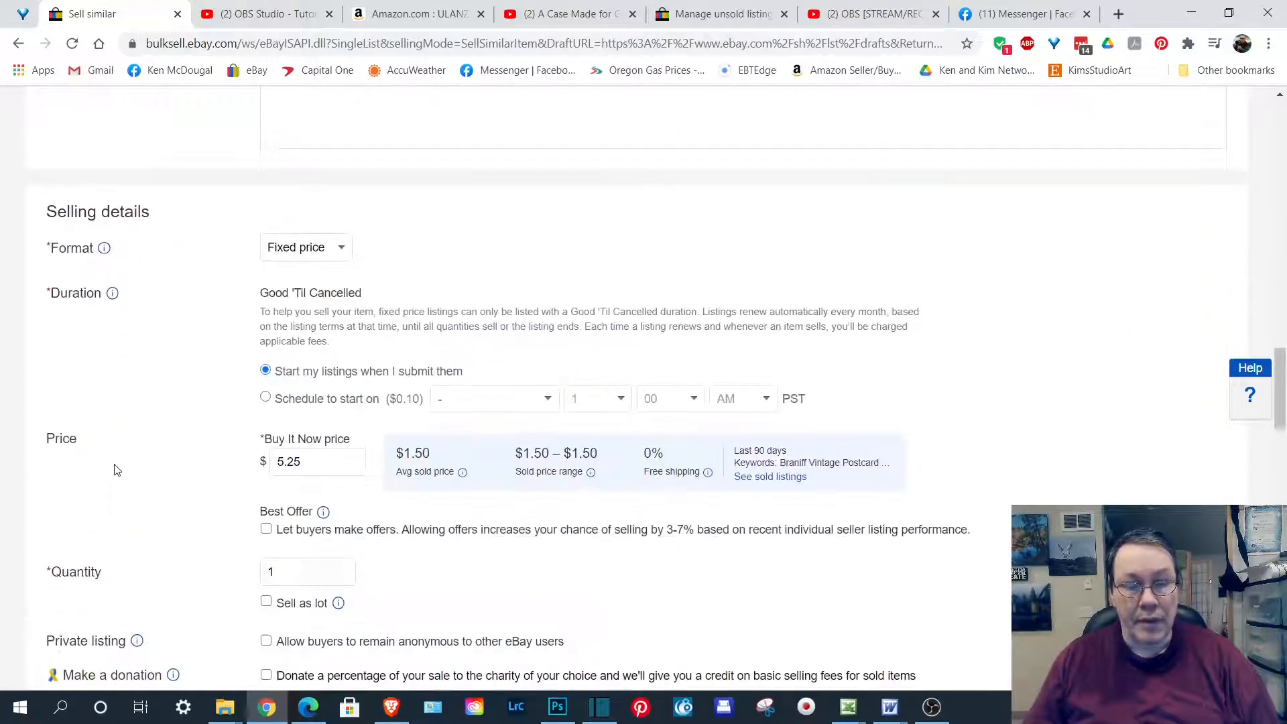
scroll(228, 463, down, 10)
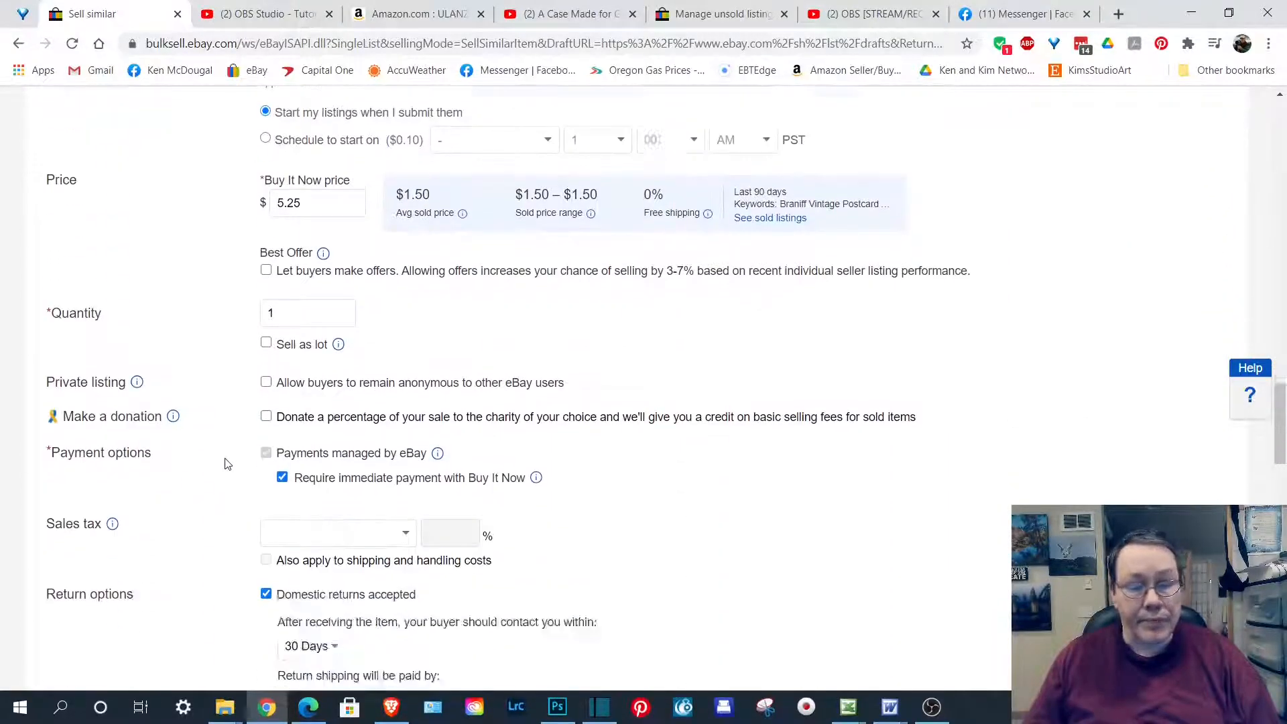
scroll(228, 463, down, 12)
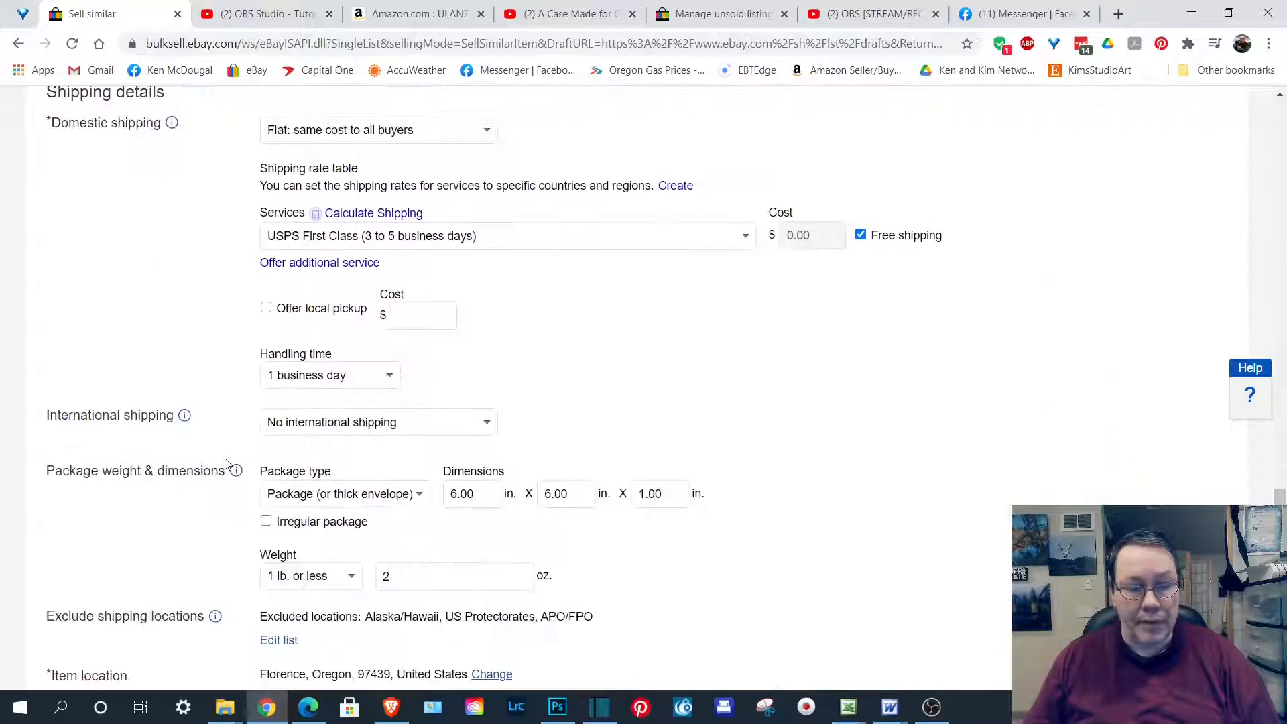
scroll(228, 464, down, 1)
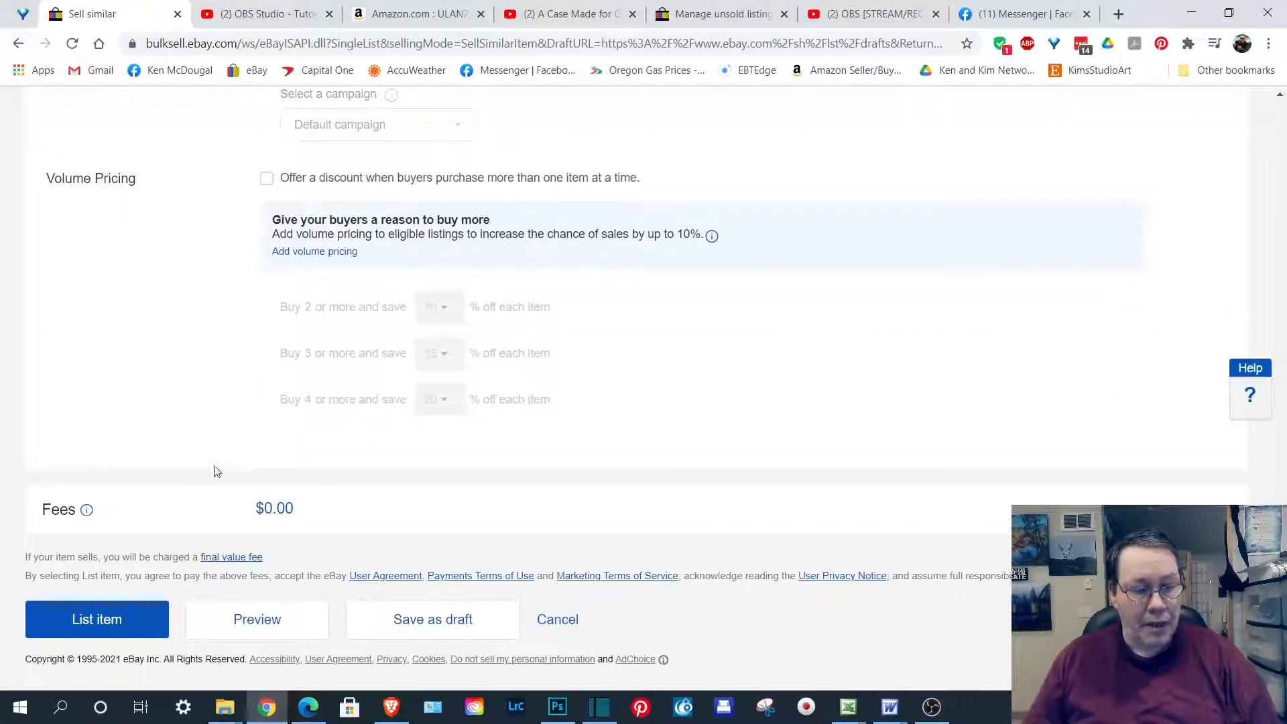
click(114, 622)
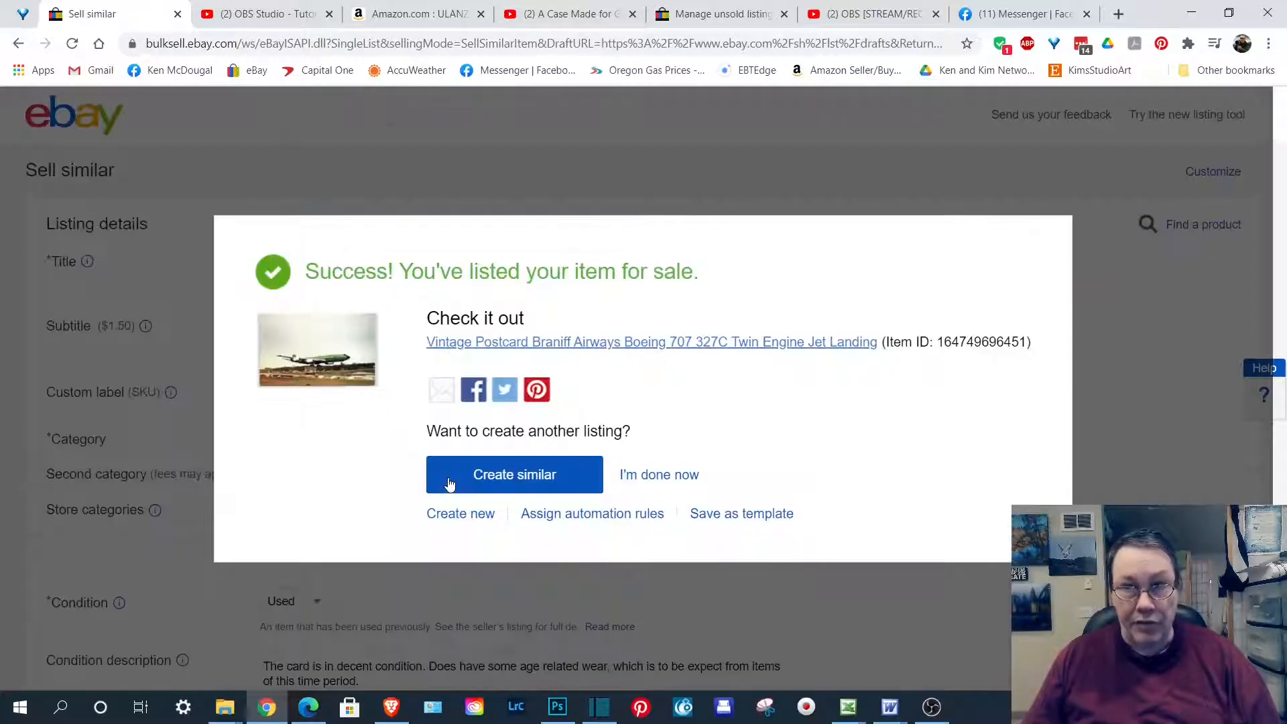
click(655, 475)
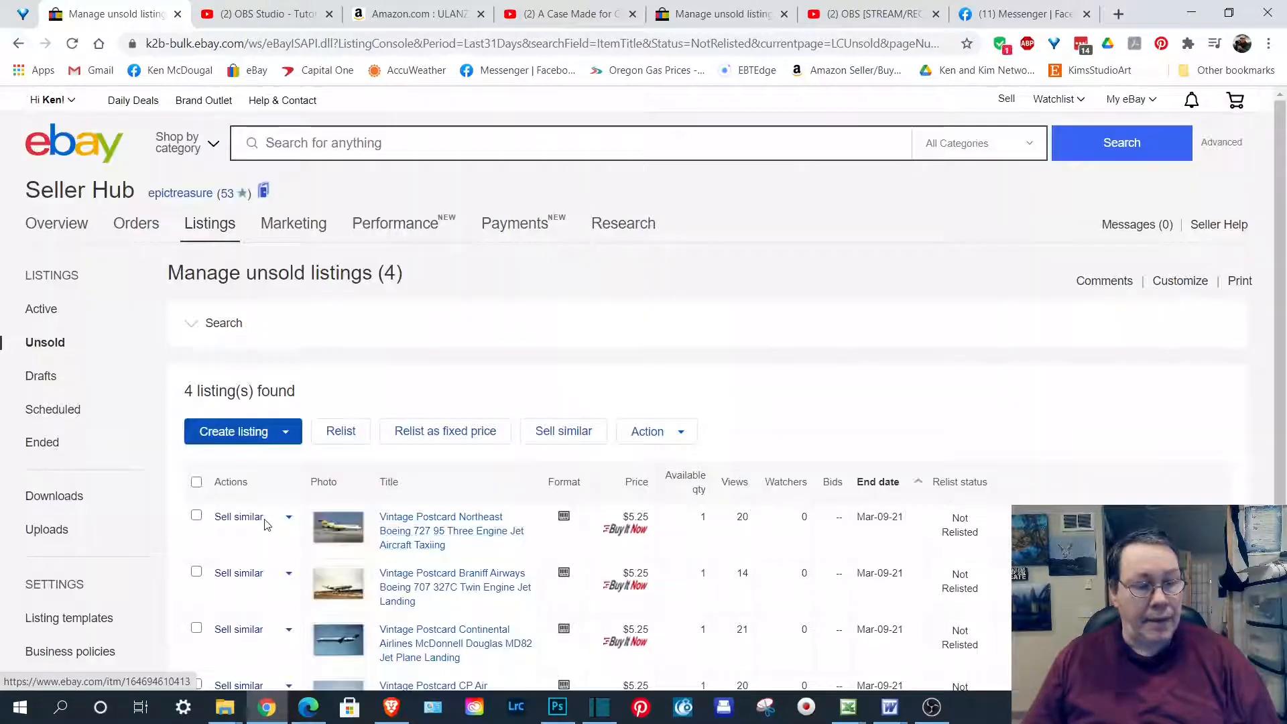
- Delete the old Braniff Airways Boeing 707 327C postcard entry from the unsold listings
scroll(213, 508, down, 1)
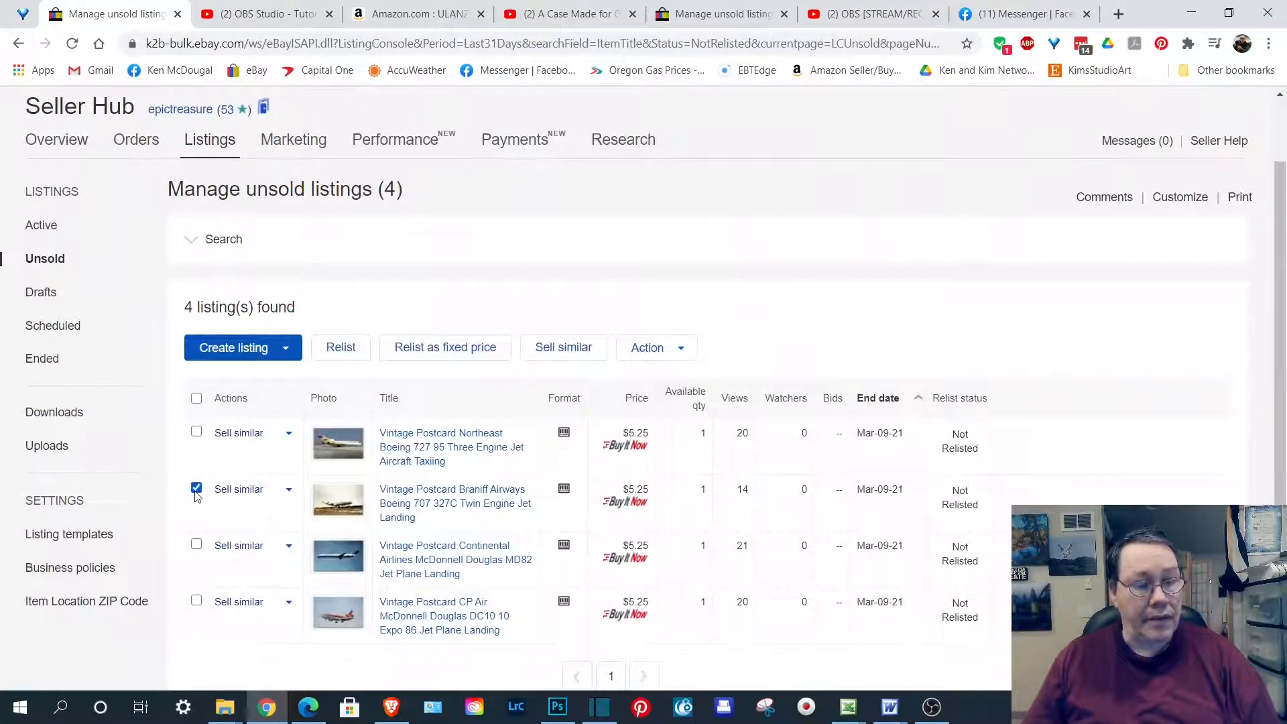
click(651, 348)
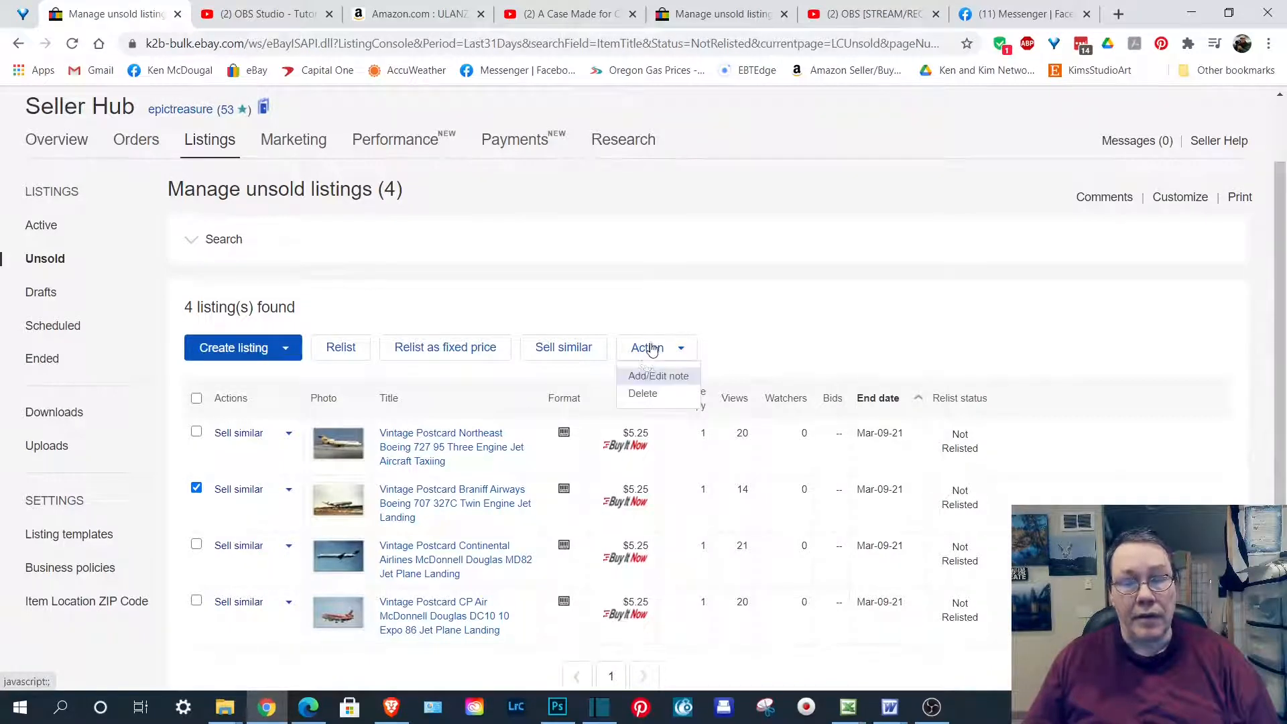
click(633, 394)
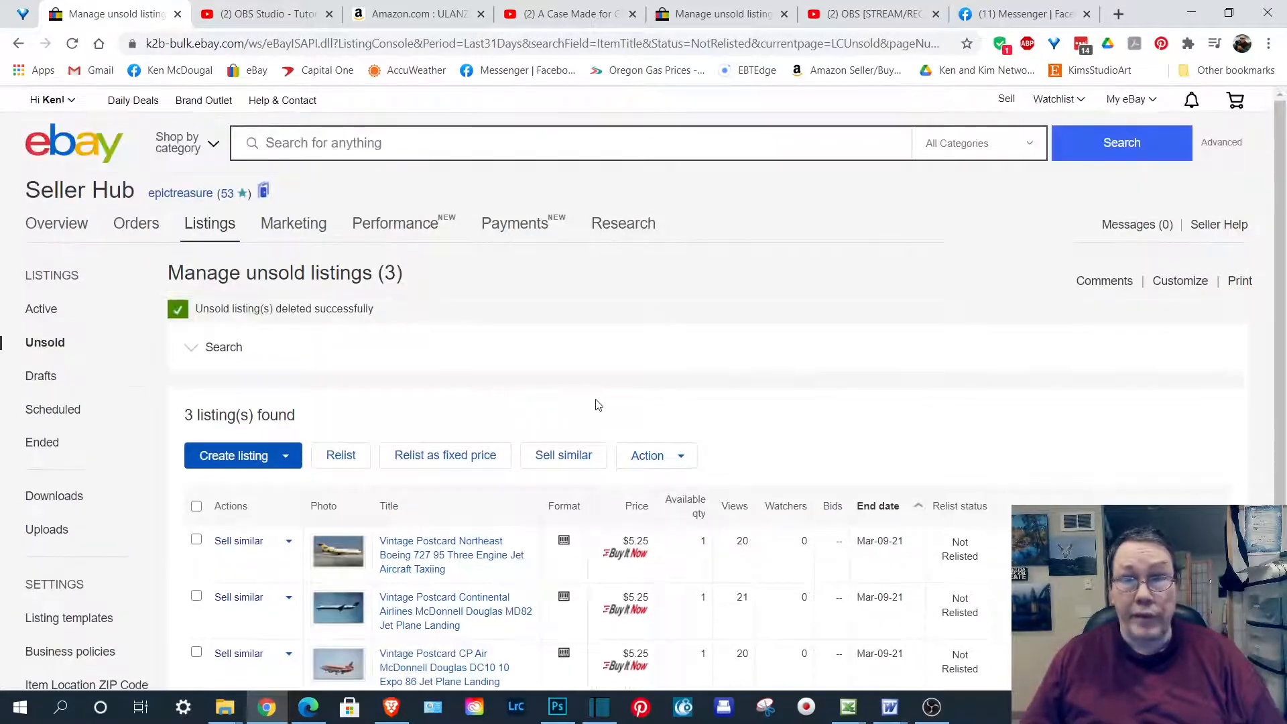